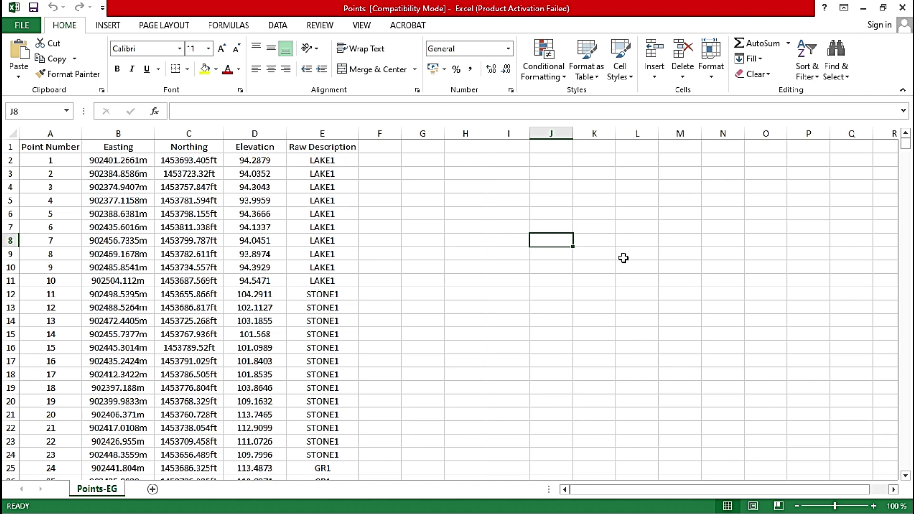
pyautogui.click(51, 125)
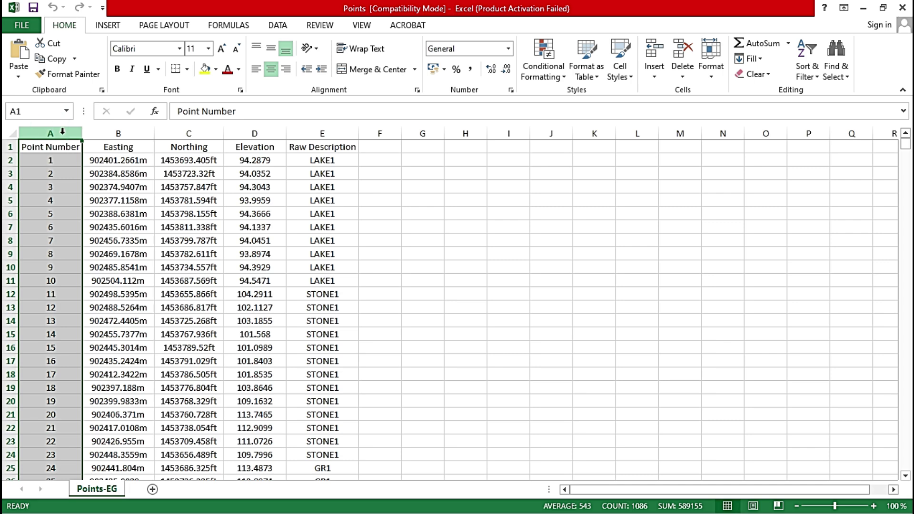
pyautogui.click(116, 134)
pyautogui.click(194, 135)
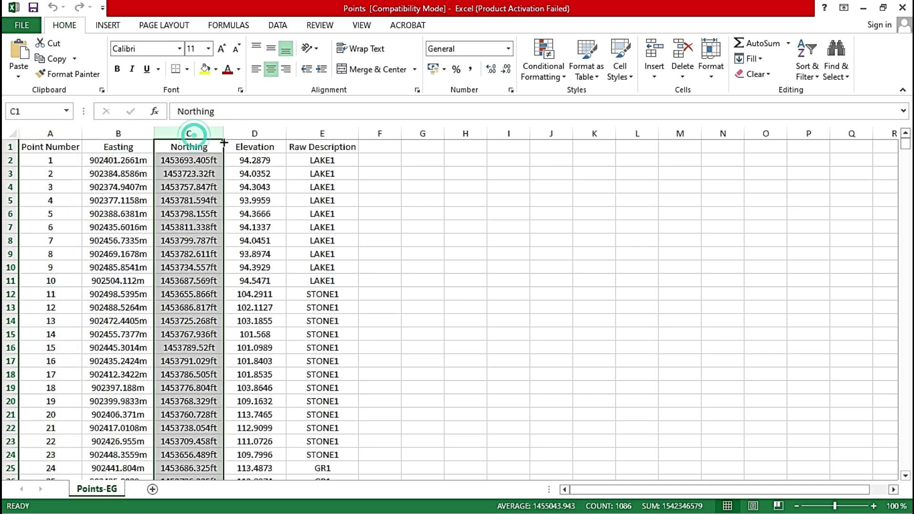
pyautogui.click(255, 133)
pyautogui.click(322, 133)
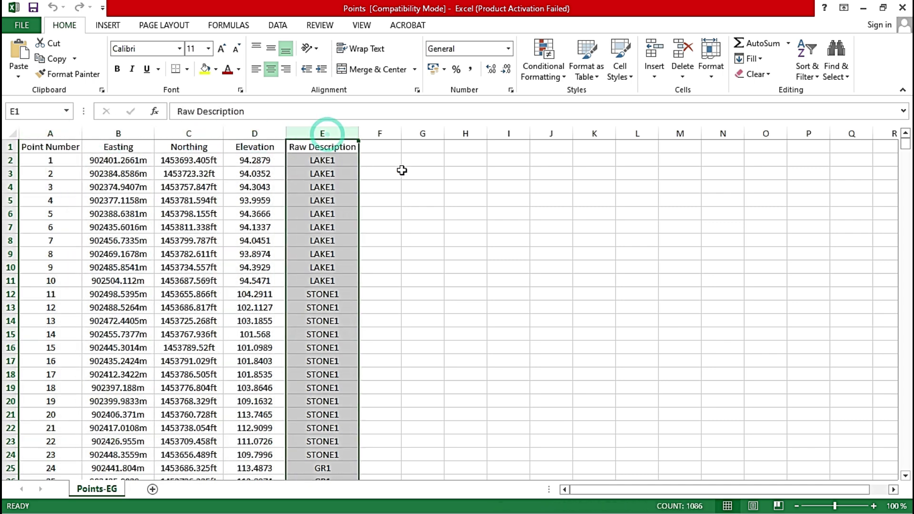
pyautogui.click(58, 162)
pyautogui.click(61, 173)
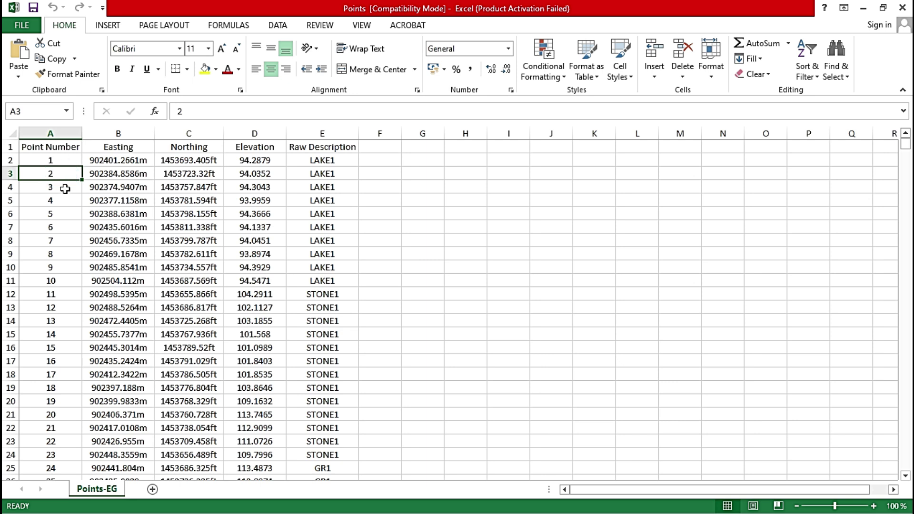
pyautogui.moveTo(50, 133); pyautogui.dragTo(255, 125)
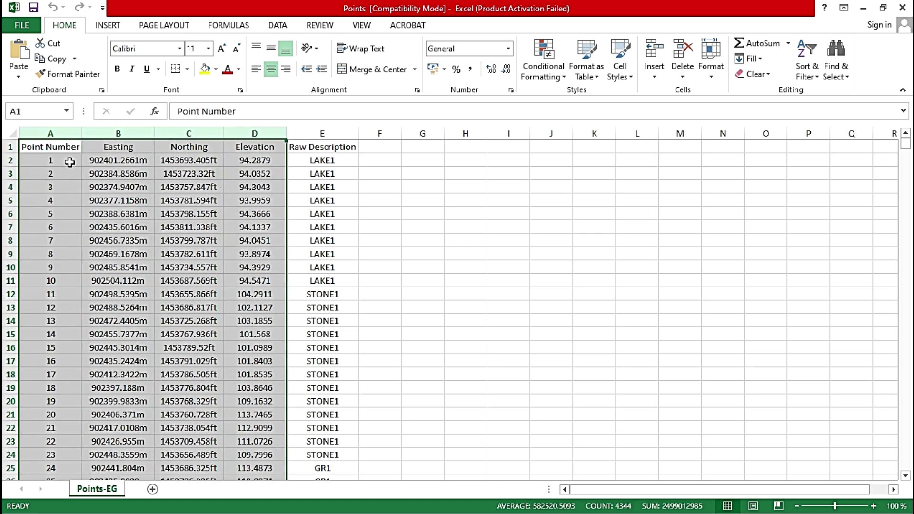
pyautogui.click(65, 133)
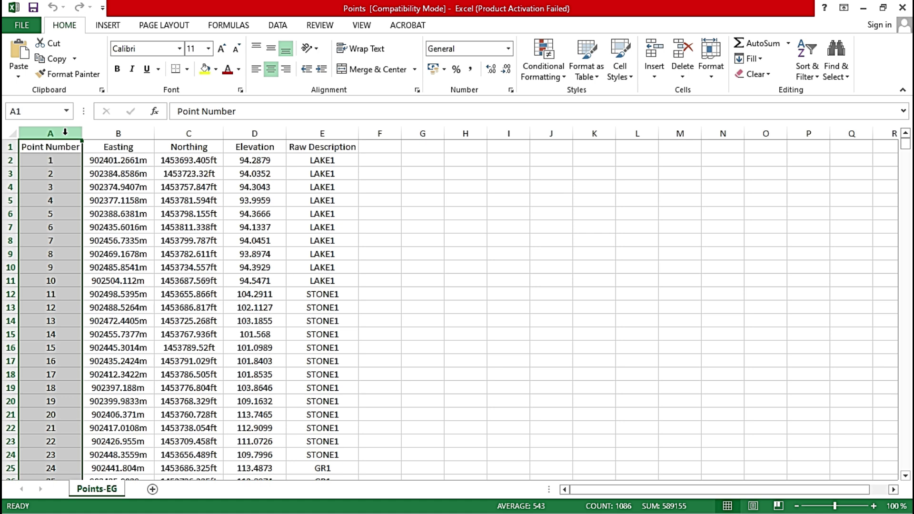
pyautogui.click(65, 132)
pyautogui.click(62, 130)
pyautogui.click(119, 132)
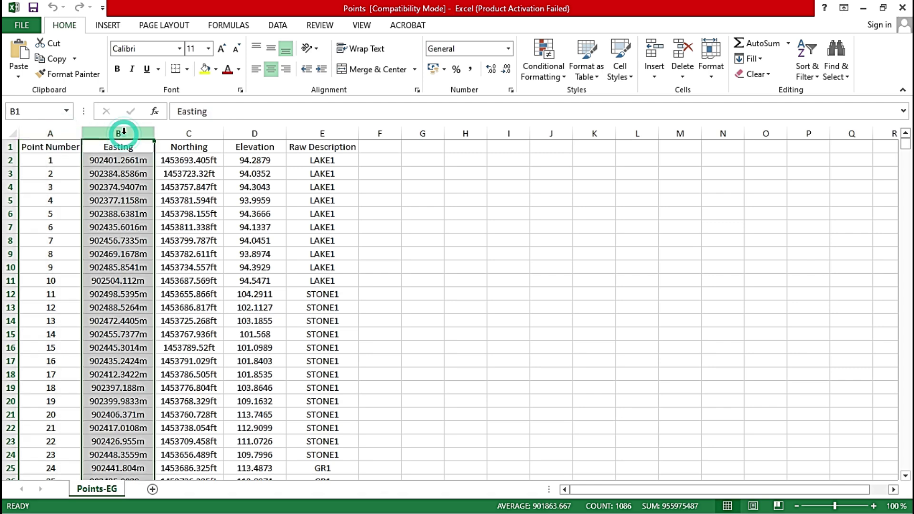
pyautogui.click(207, 133)
pyautogui.click(244, 133)
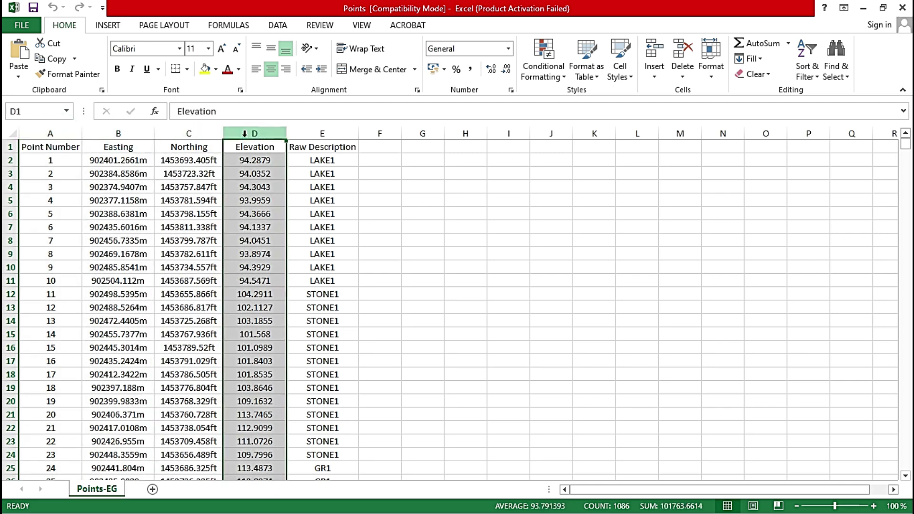
pyautogui.click(323, 130)
pyautogui.click(67, 165)
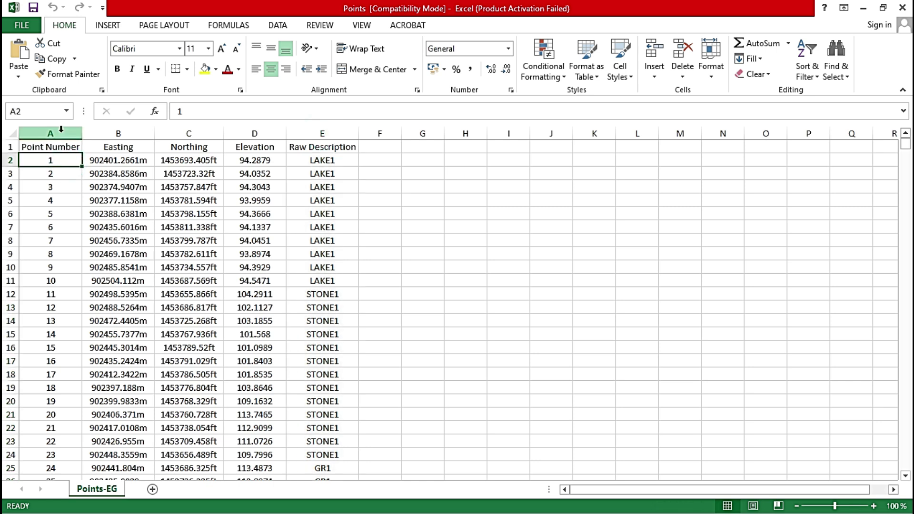
pyautogui.click(59, 133)
pyautogui.click(61, 148)
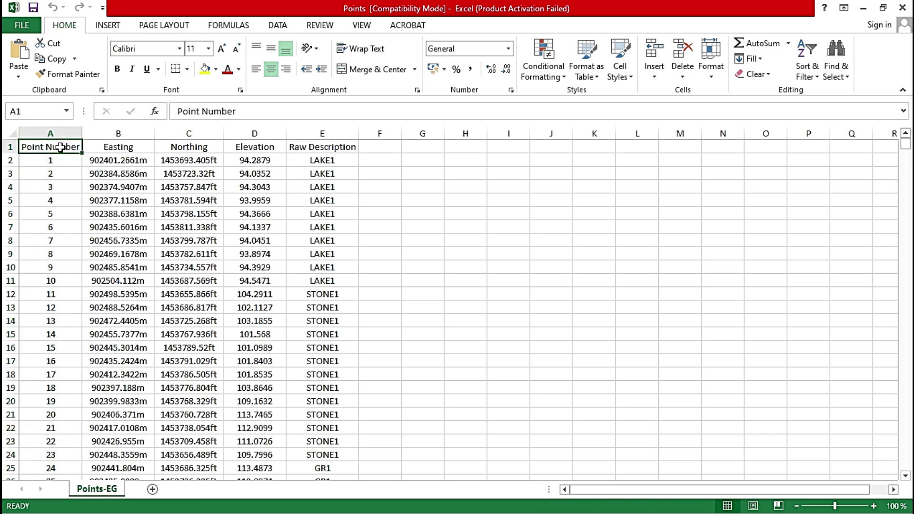
pyautogui.click(122, 148)
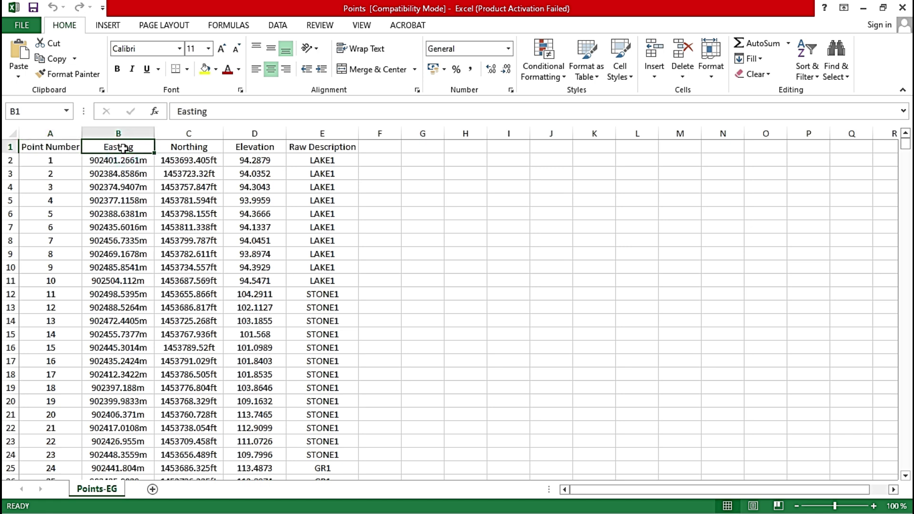
pyautogui.moveTo(119, 160)
pyautogui.mouseDown()
pyautogui.moveTo(110, 177)
pyautogui.moveTo(135, 241)
pyautogui.moveTo(146, 421)
pyautogui.mouseUp()
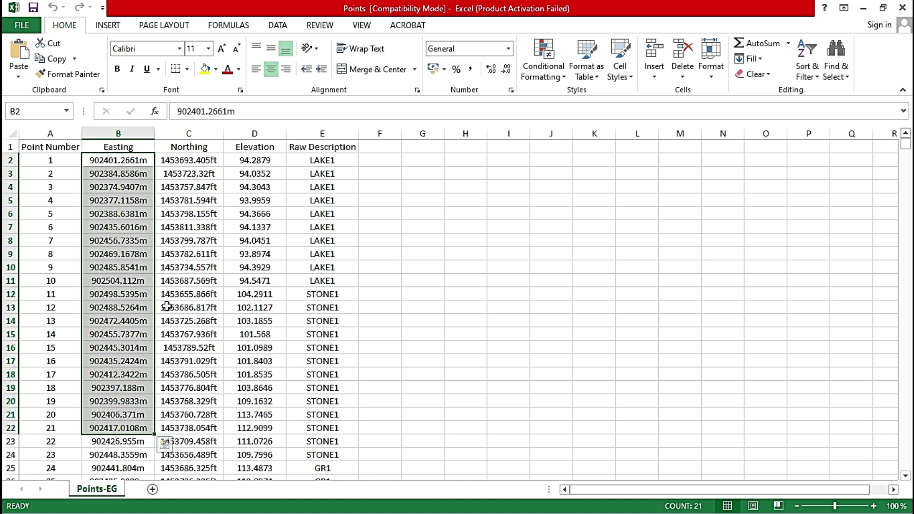
pyautogui.click(206, 126)
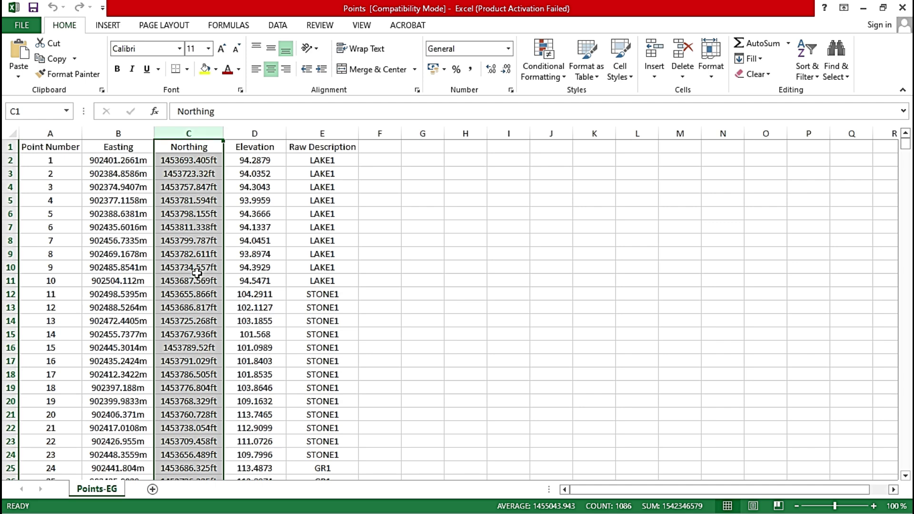
pyautogui.click(262, 128)
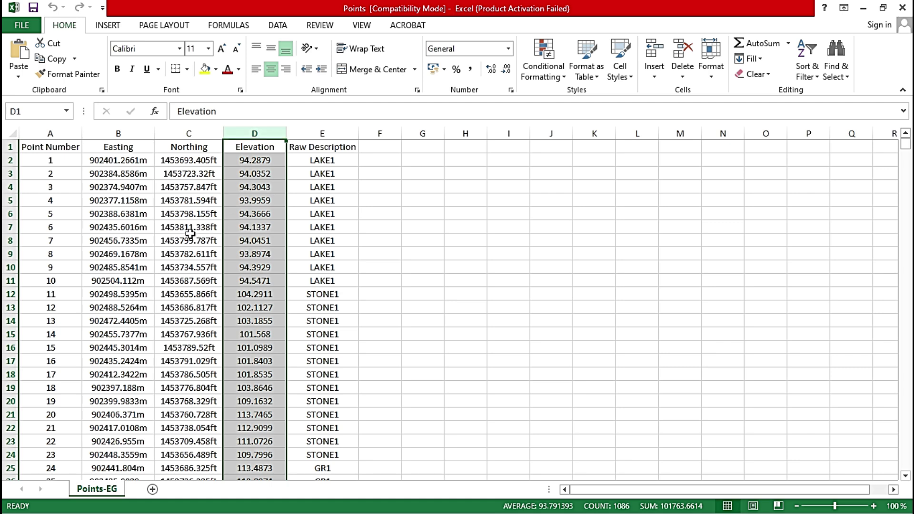
pyautogui.click(129, 238)
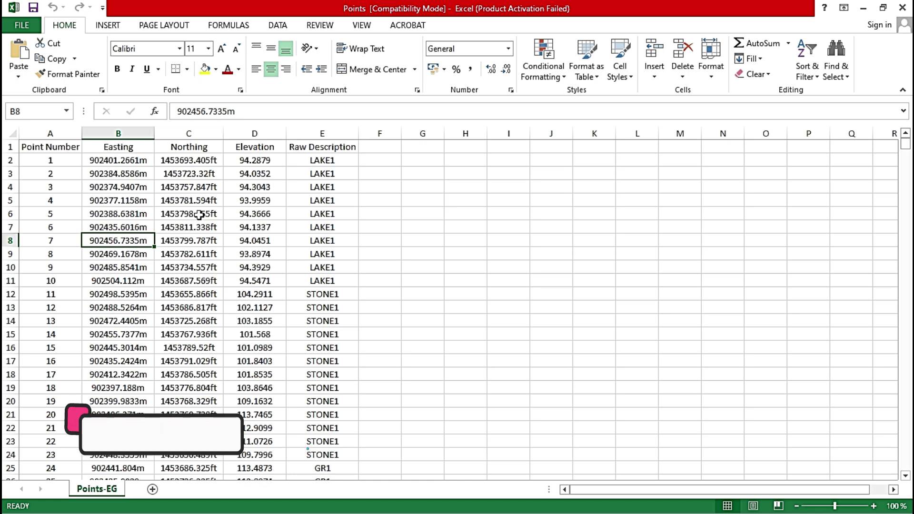
# Replace every 'm' with nothing across the sheet, removing 26 Easting unit suffixes
pyautogui.hotkey('ctrl', 'f')
pyautogui.moveTo(329, 177); pyautogui.dragTo(348, 195)
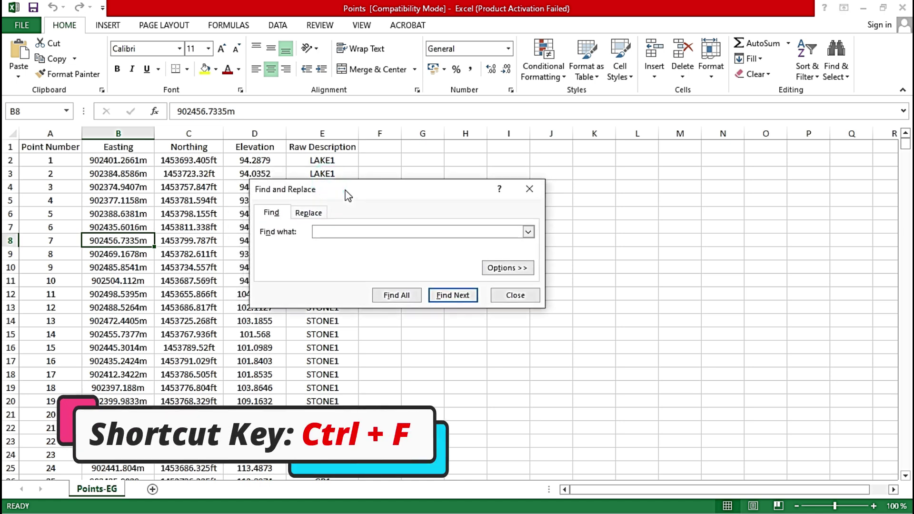
pyautogui.click(308, 213)
pyautogui.write('m')
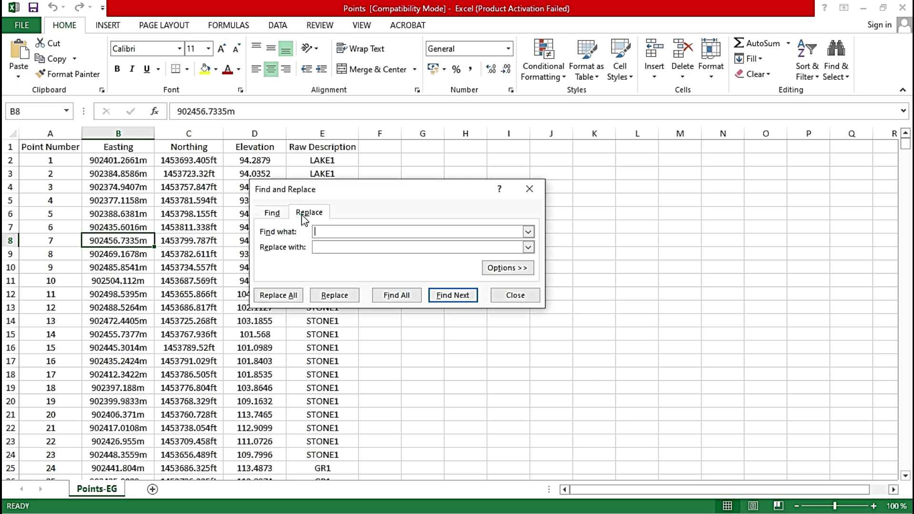
pyautogui.click(271, 296)
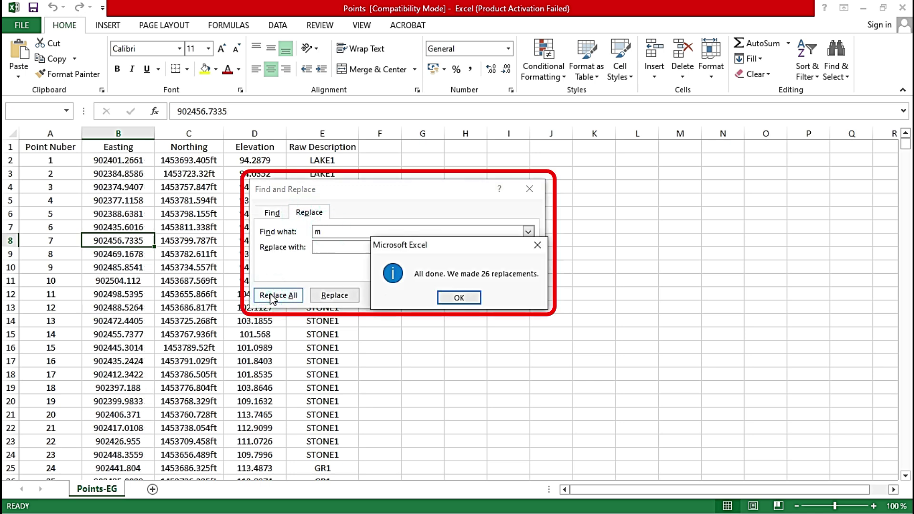
pyautogui.click(459, 297)
# Replace every 'ft' with nothing (25 replacements), then check a Northing cell is now plain
pyautogui.click(344, 228)
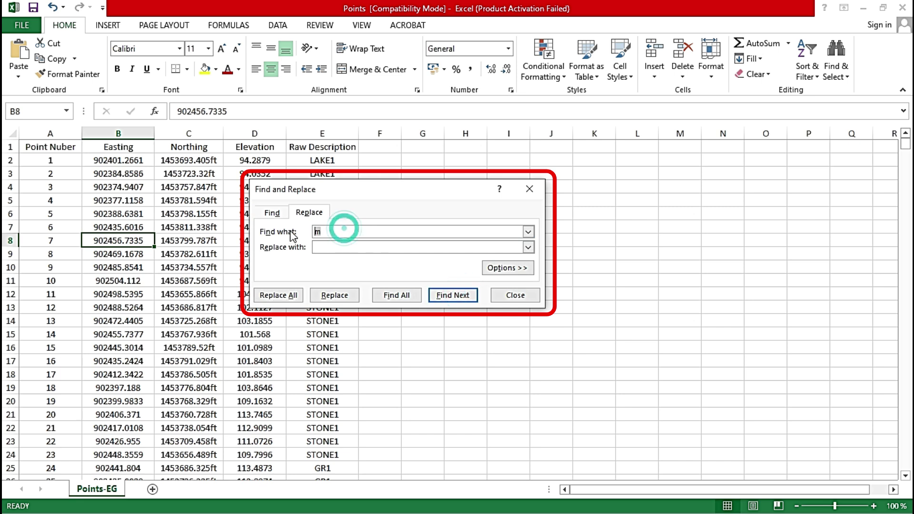
pyautogui.write('ft')
pyautogui.click(276, 296)
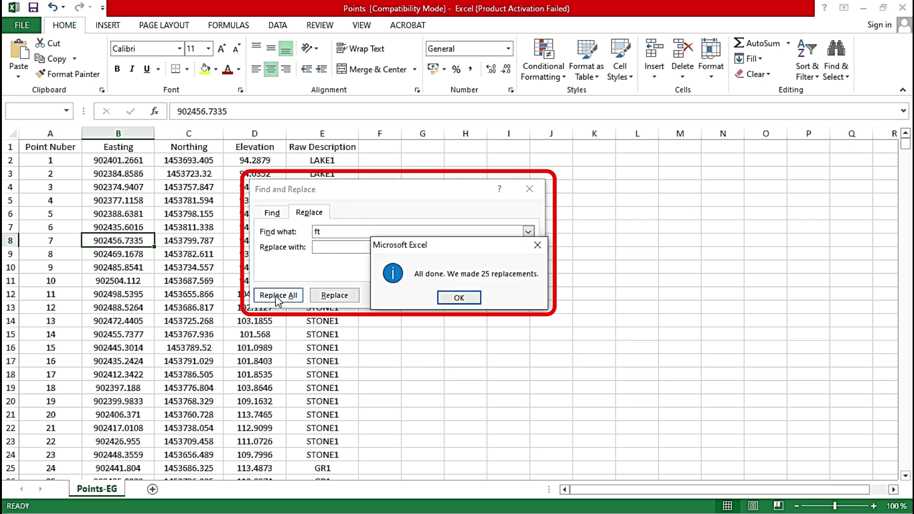
pyautogui.click(461, 298)
pyautogui.click(515, 296)
pyautogui.click(218, 230)
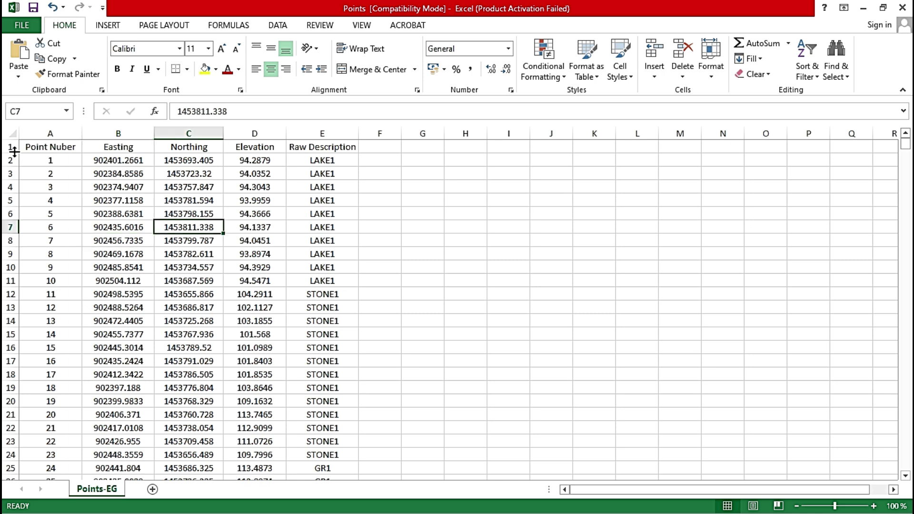
pyautogui.click(4, 147)
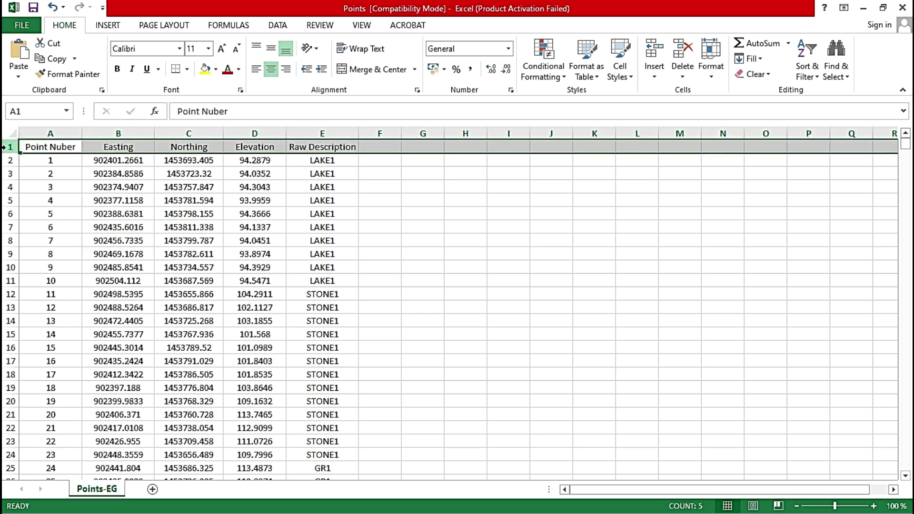
pyautogui.rightClick(5, 148)
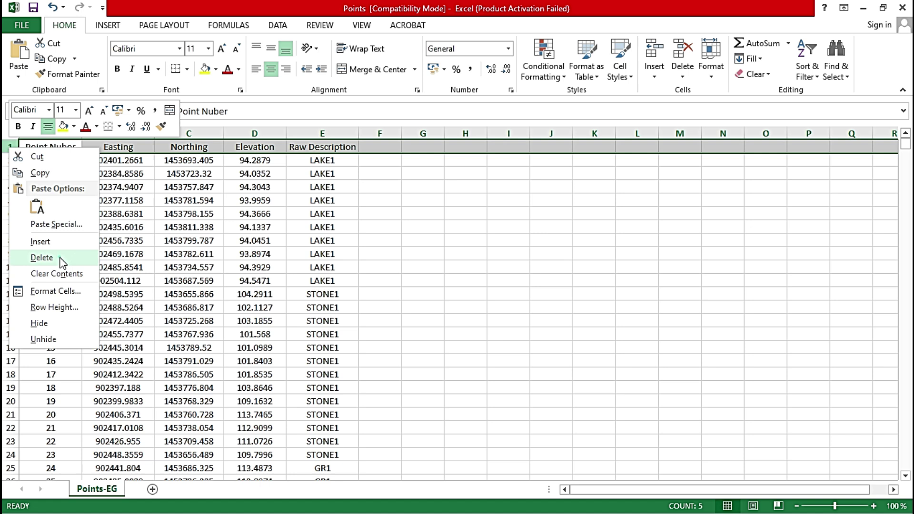
pyautogui.click(42, 257)
pyautogui.moveTo(67, 131); pyautogui.dragTo(253, 134)
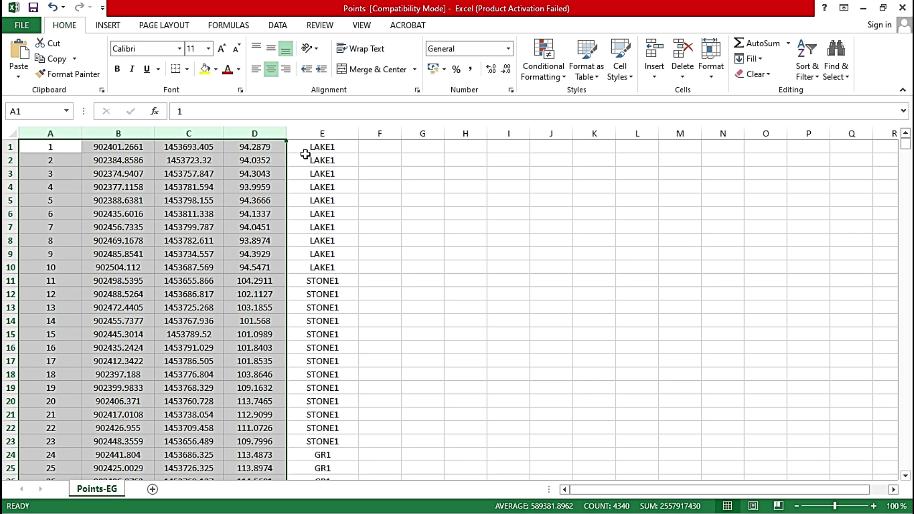
pyautogui.click(322, 133)
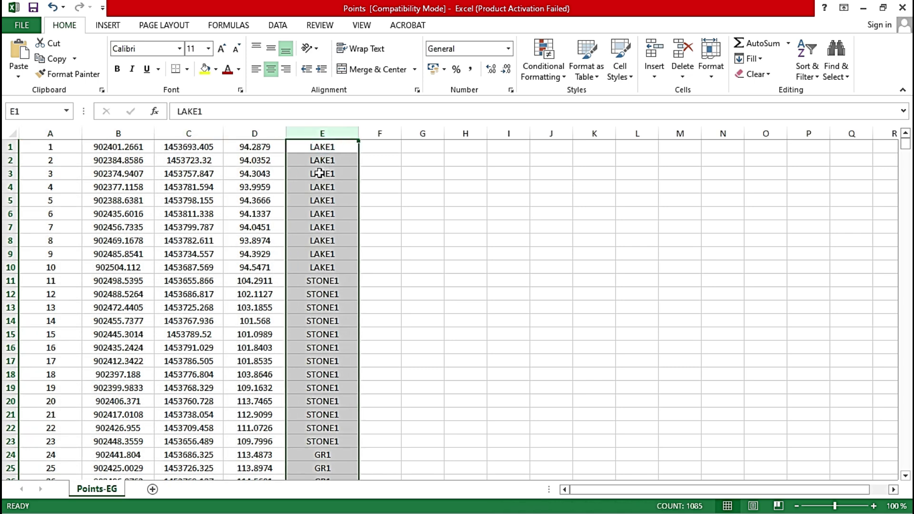
pyautogui.moveTo(47, 133); pyautogui.dragTo(253, 133)
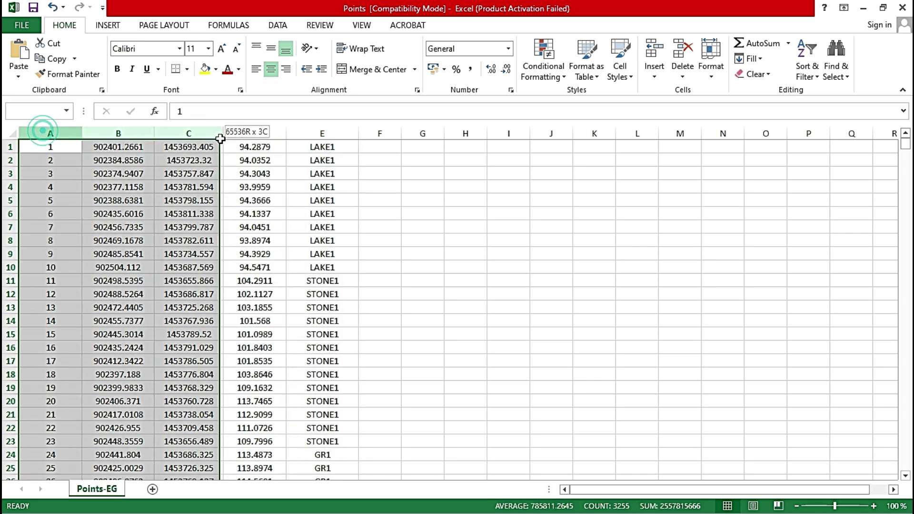
pyautogui.click(461, 174)
pyautogui.scroll(-1, 460, 173)
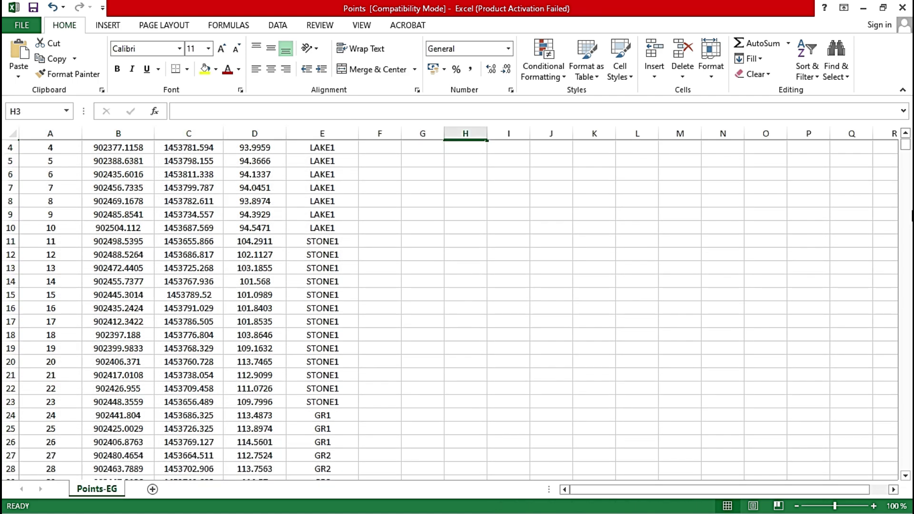
pyautogui.moveTo(906, 151); pyautogui.dragTo(906, 462)
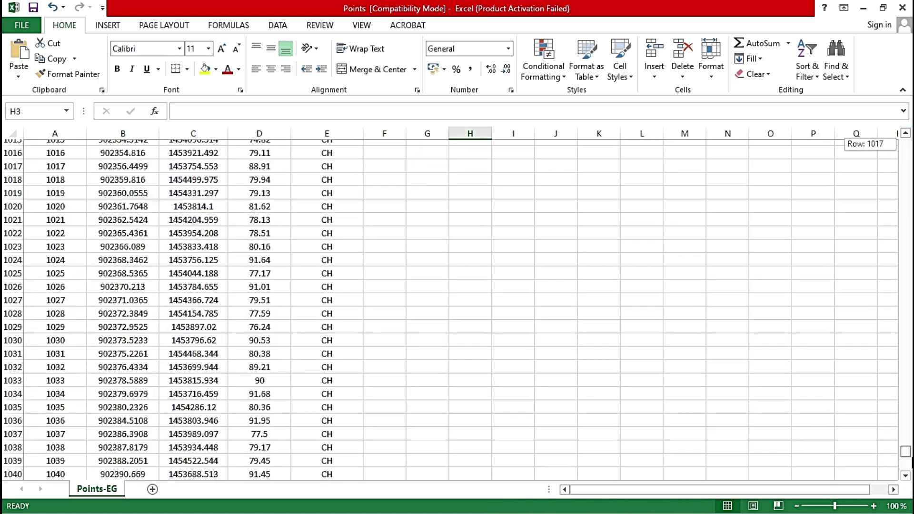
pyautogui.scroll(-3, 228, 330)
pyautogui.scroll(-1, 198, 351)
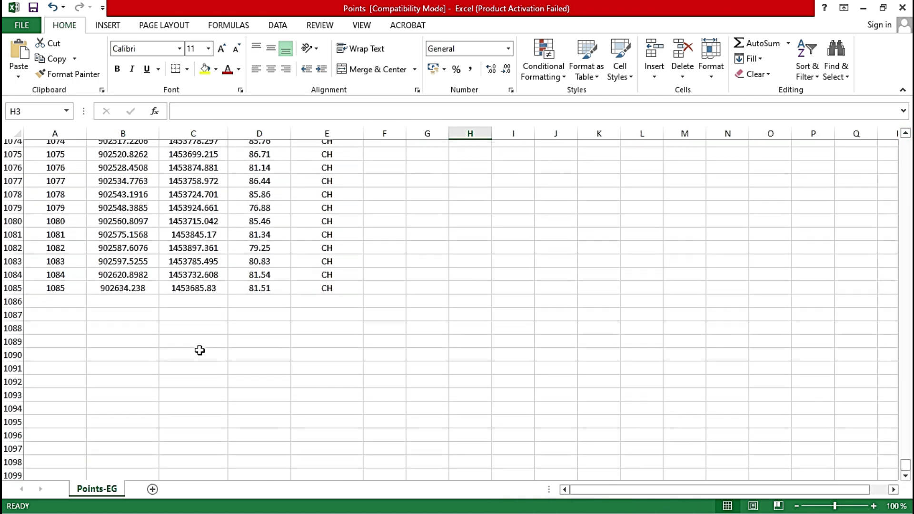
pyautogui.scroll(2, 199, 350)
pyautogui.click(12, 374)
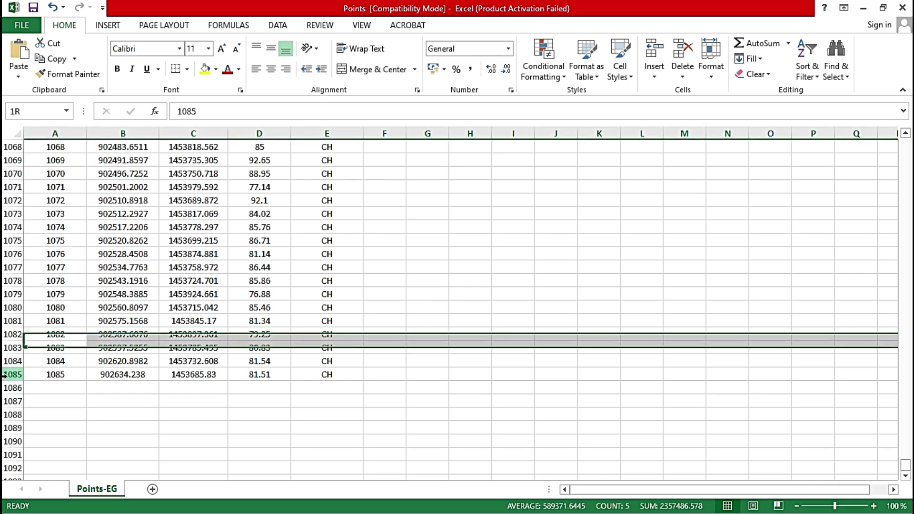
pyautogui.click(529, 235)
pyautogui.moveTo(905, 464); pyautogui.dragTo(907, 143)
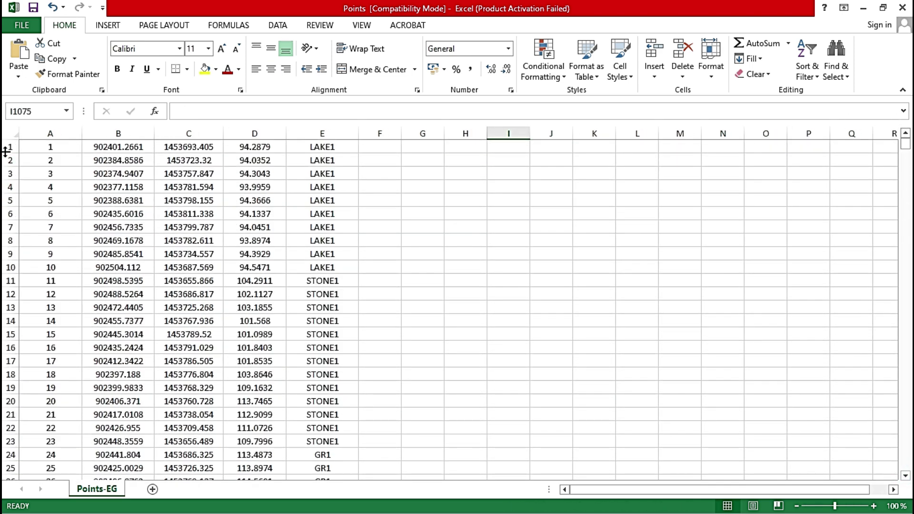
pyautogui.click(380, 268)
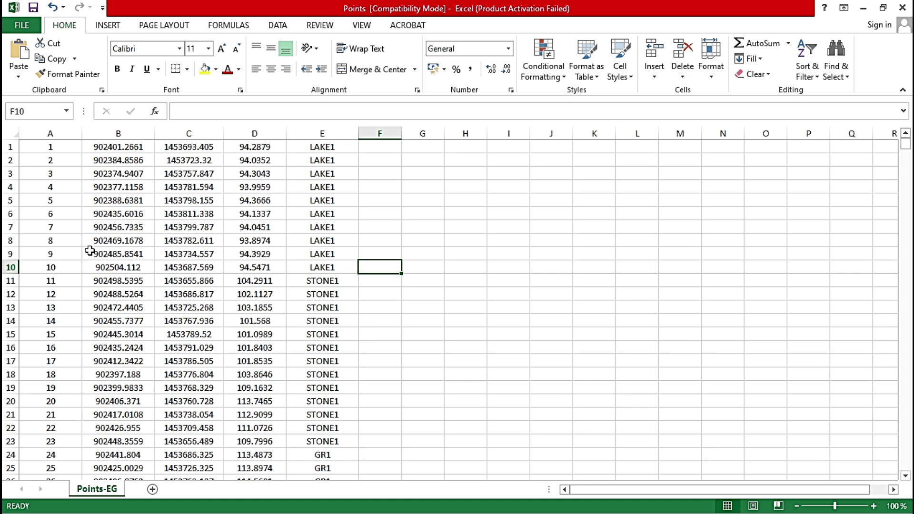
pyautogui.click(69, 136)
pyautogui.hotkey('ctrl', 'shift', 'Down')
pyautogui.hotkey('shift', 'Right')
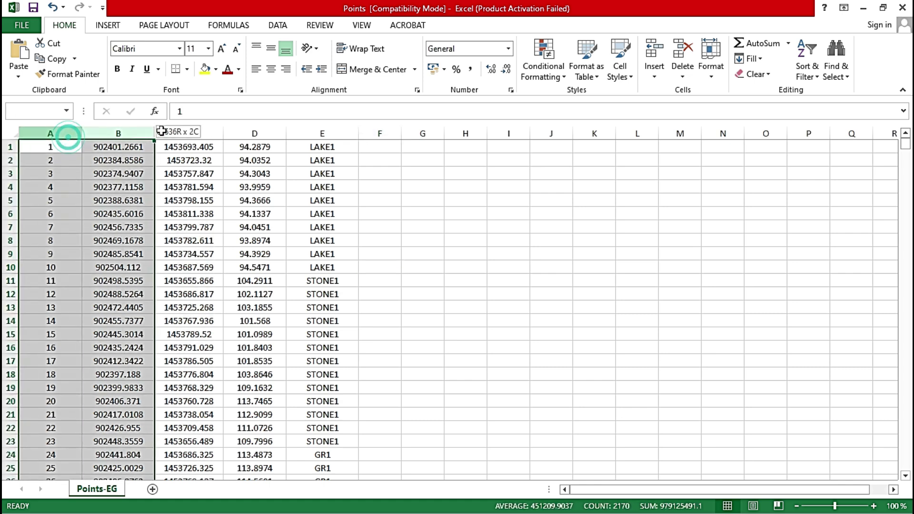
pyautogui.hotkey('shift', 'Right')
pyautogui.hotkey('shift', 'Right')
pyautogui.click(189, 200)
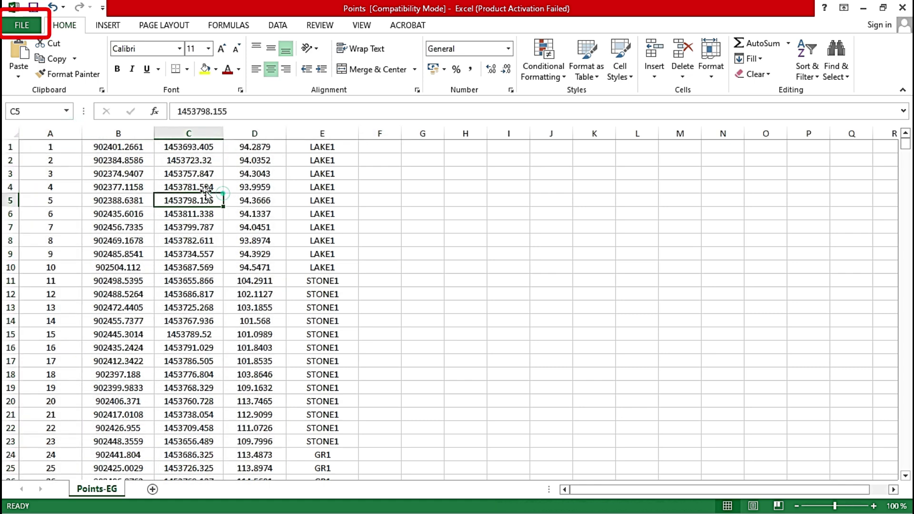
# Save the workbook to Points Example as Points-EG in CSV (Comma delimited) format, keeping CSV
pyautogui.click(20, 24)
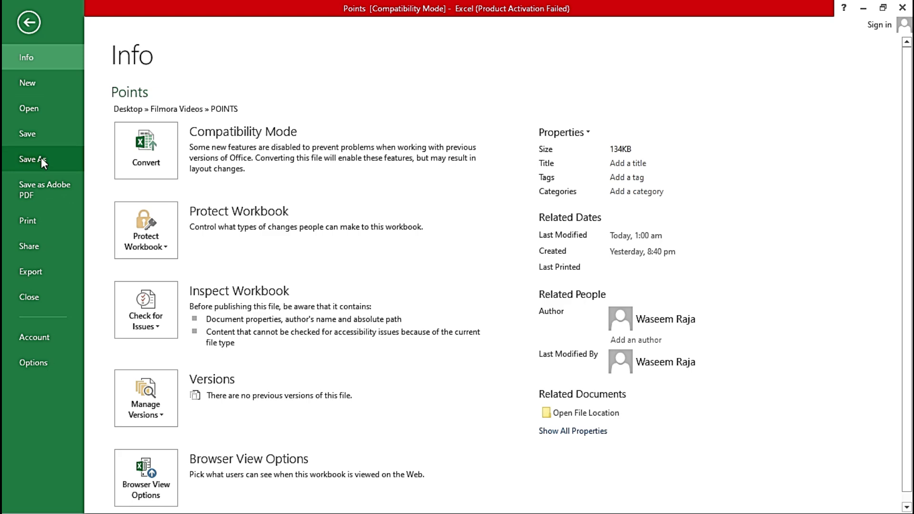
pyautogui.click(41, 161)
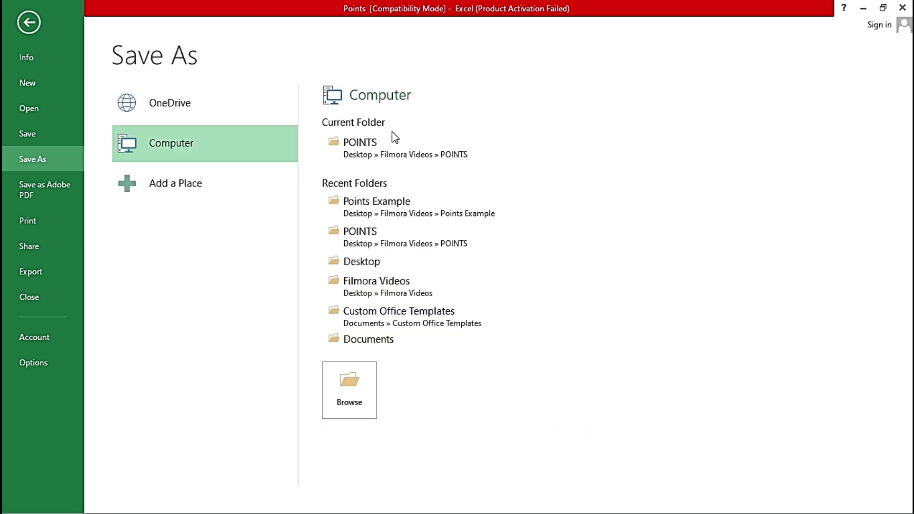
pyautogui.click(419, 209)
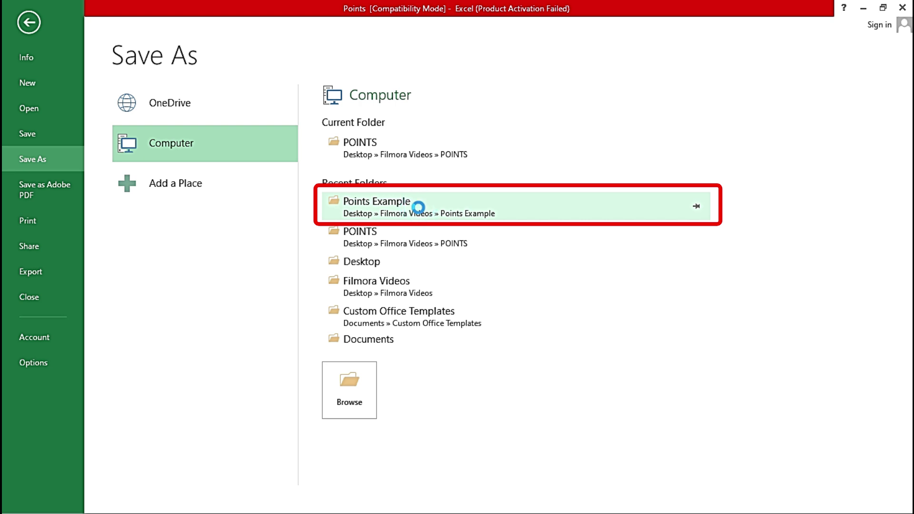
pyautogui.click(166, 228)
pyautogui.write('-EG')
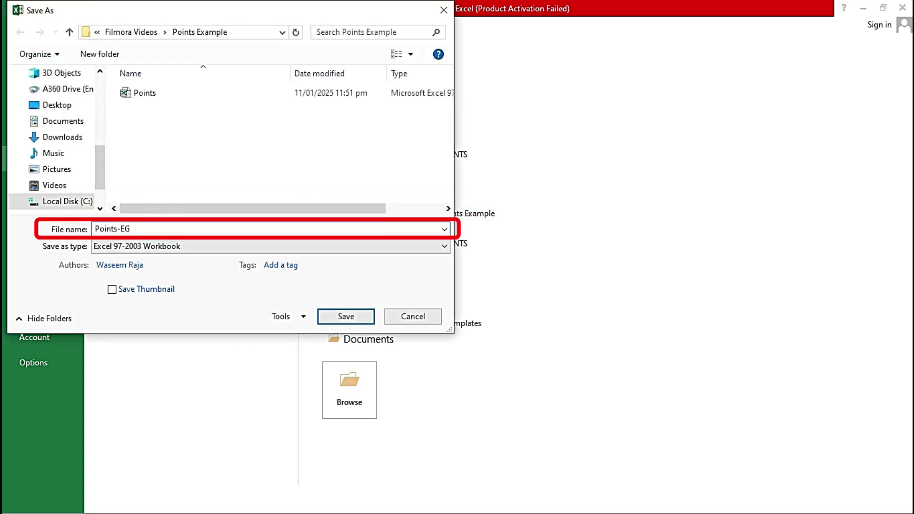
pyautogui.click(218, 246)
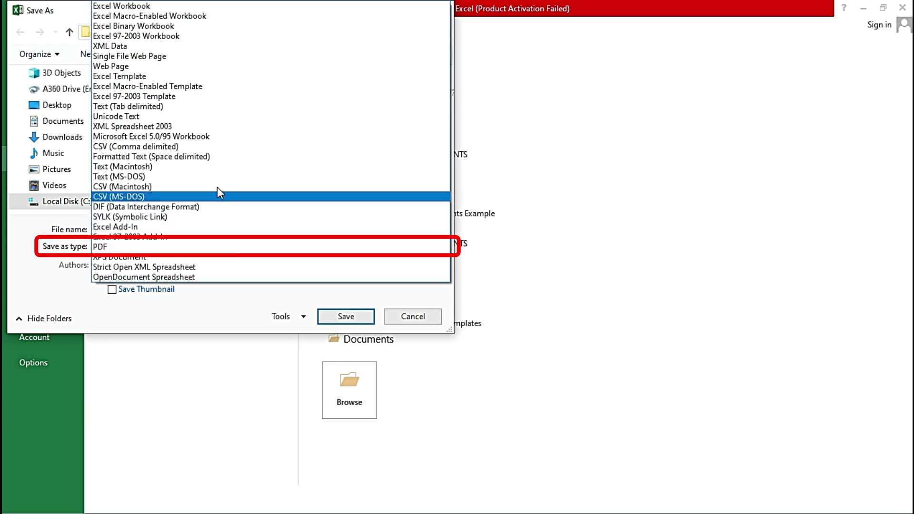
pyautogui.click(226, 148)
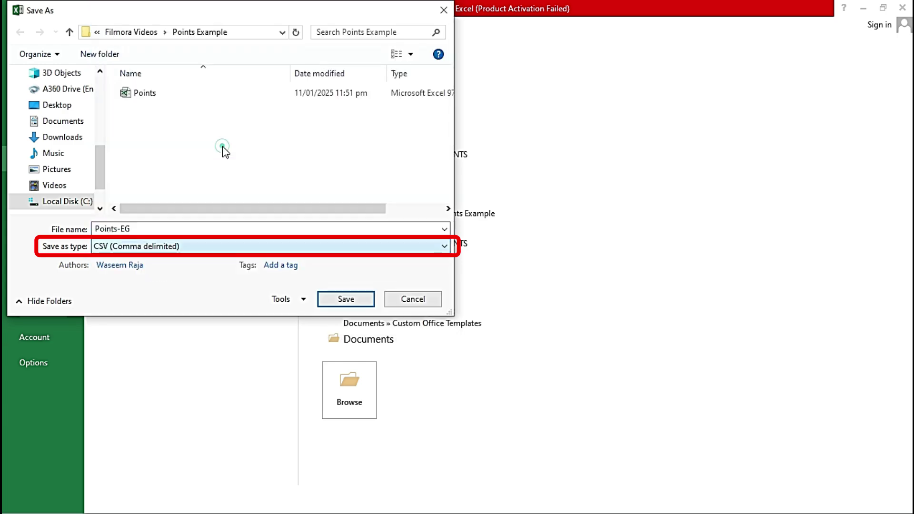
pyautogui.click(362, 299)
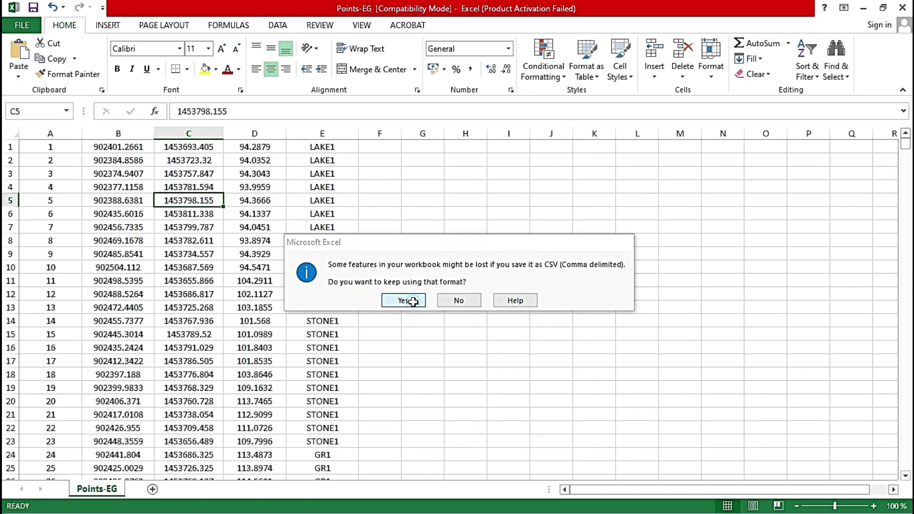
pyautogui.click(412, 302)
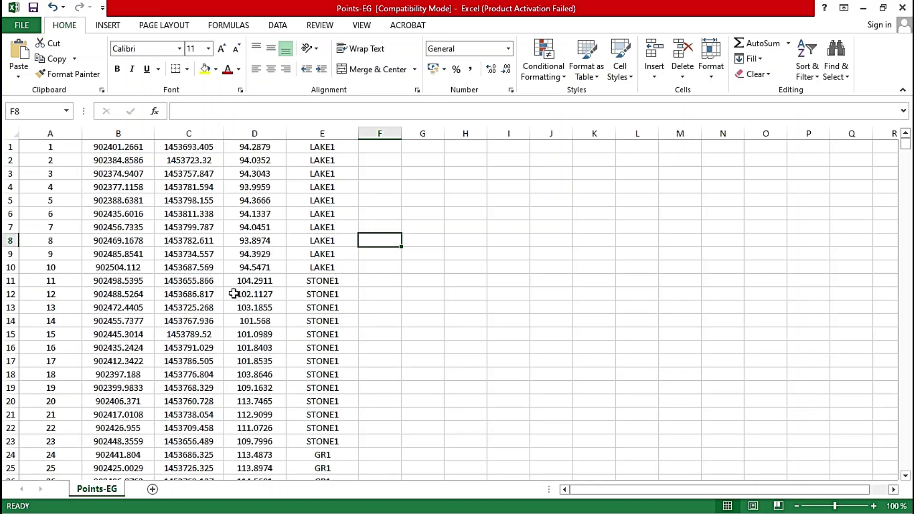
# Save a Text (Tab delimited) copy of Points-EG in Points Example, keeping the text format
pyautogui.click(24, 28)
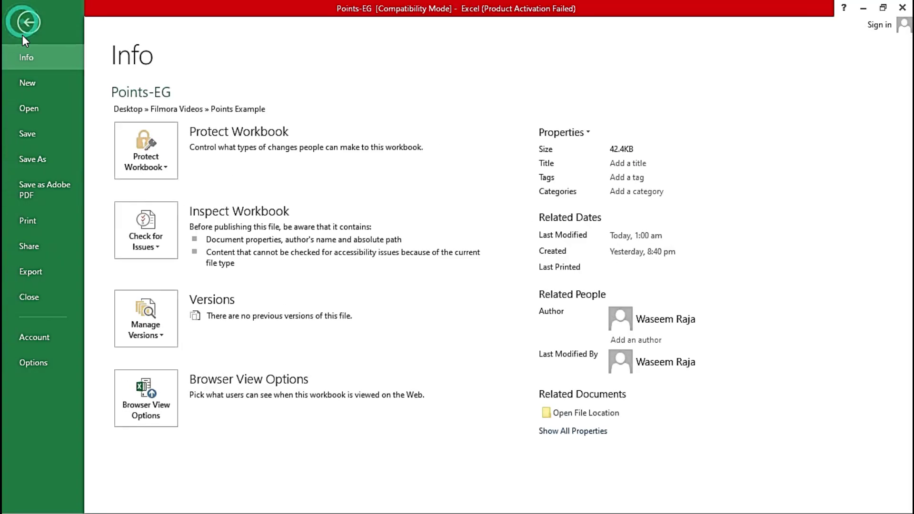
pyautogui.click(27, 159)
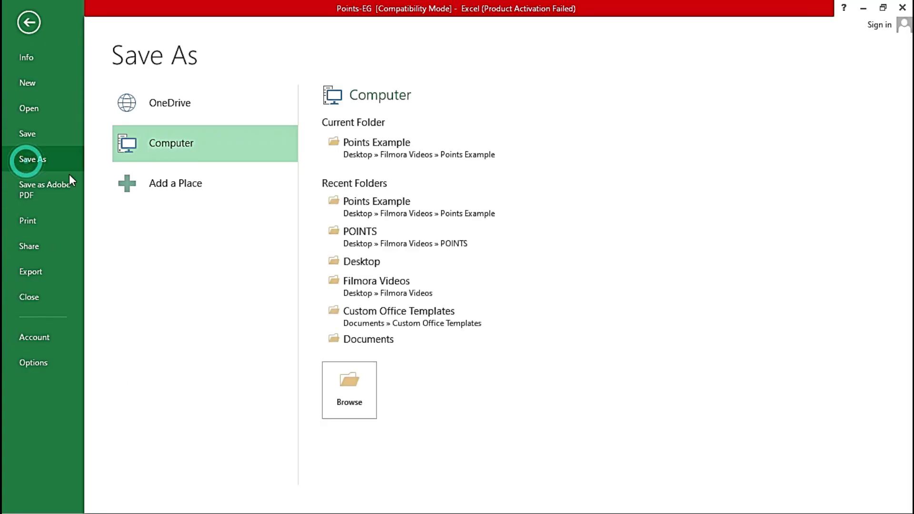
pyautogui.click(407, 208)
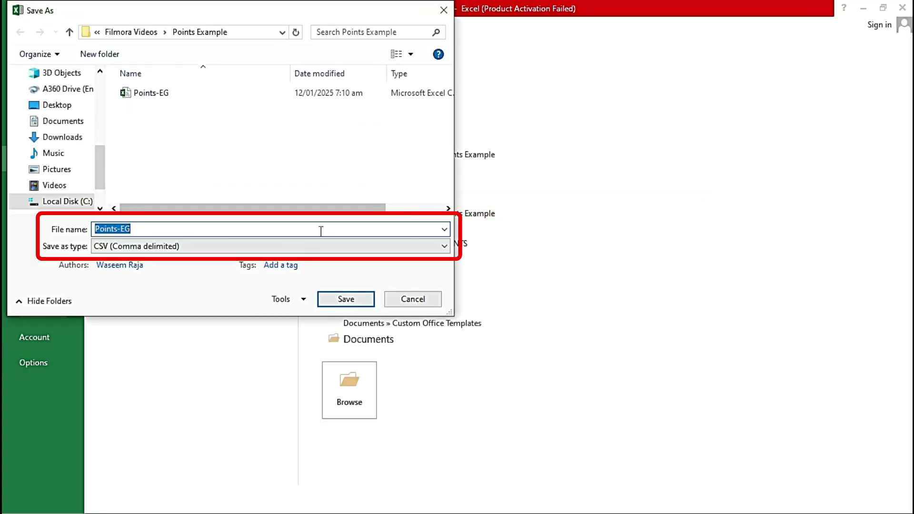
pyautogui.click(215, 251)
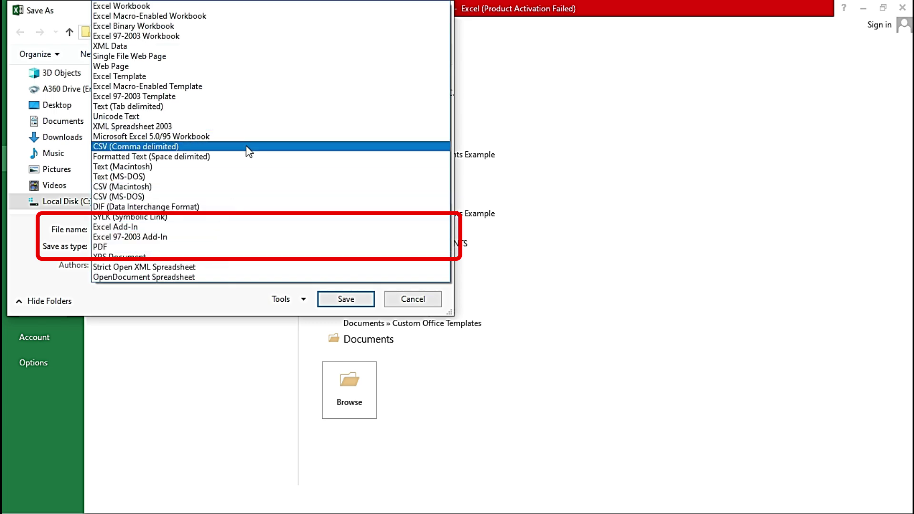
pyautogui.click(247, 107)
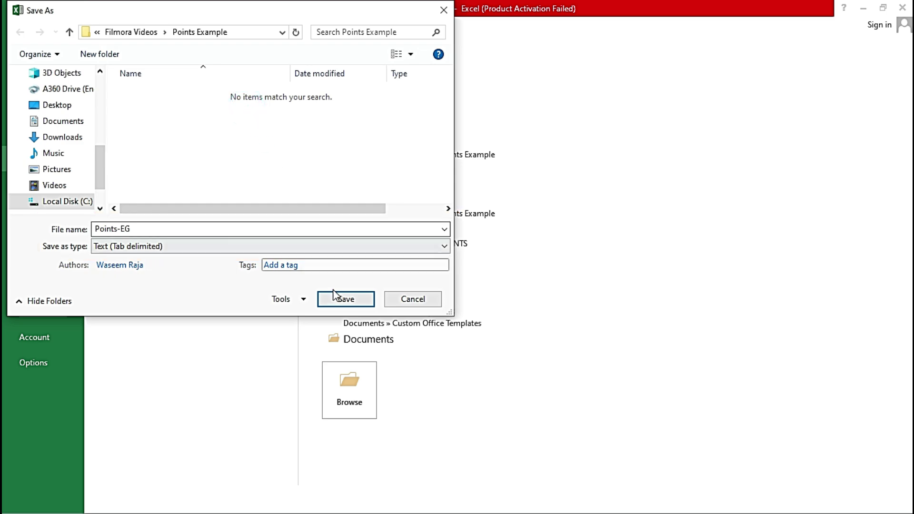
pyautogui.click(346, 300)
pyautogui.click(395, 299)
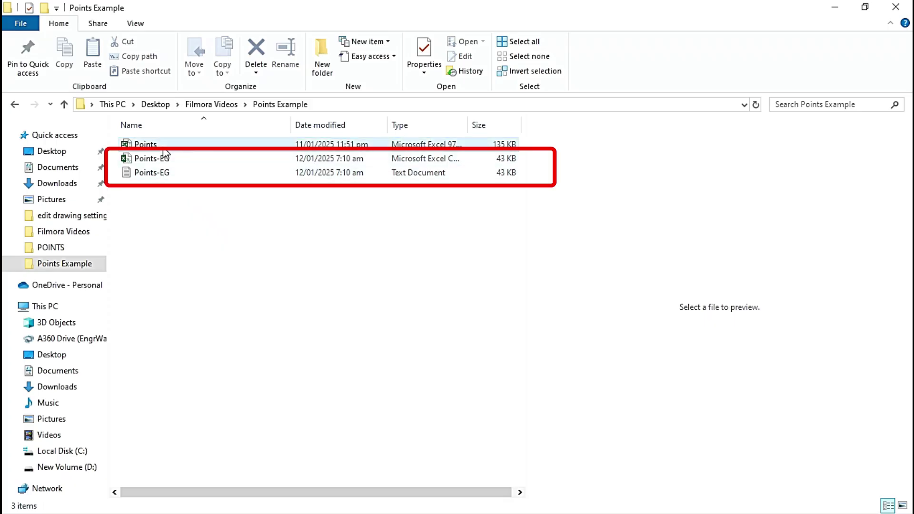
# Open Points-EG.csv in Excel, scroll through its rows, then close it and return to the folder
pyautogui.doubleClick(152, 158)
pyautogui.scroll(-12, 280, 263)
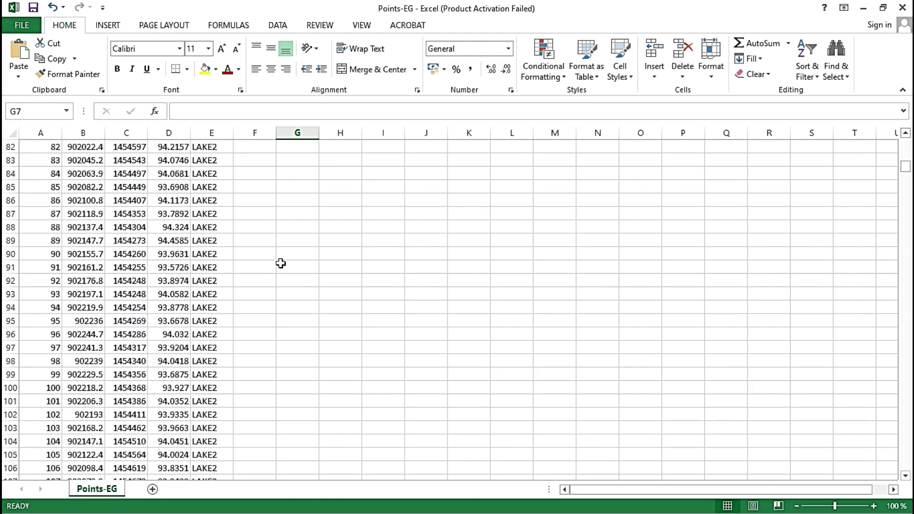
pyautogui.scroll(-20, 280, 263)
pyautogui.scroll(-12, 281, 263)
pyautogui.scroll(1, 281, 263)
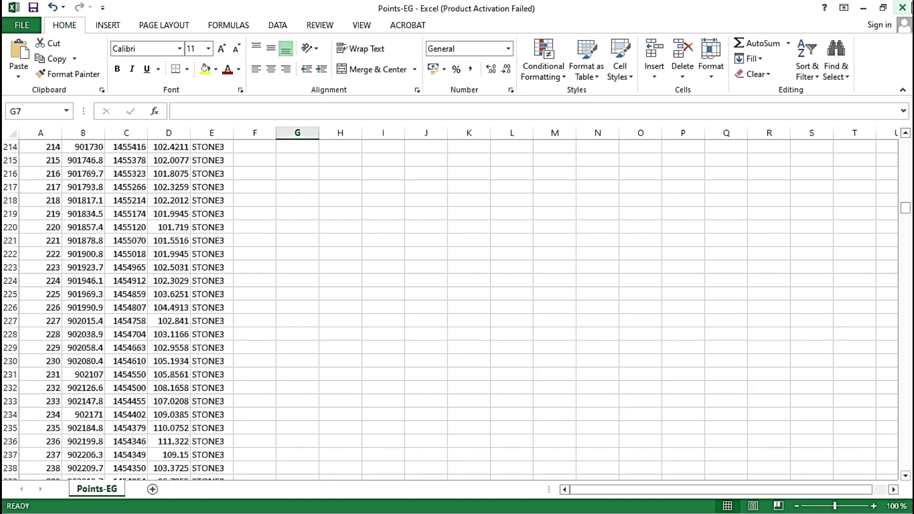
pyautogui.click(903, 7)
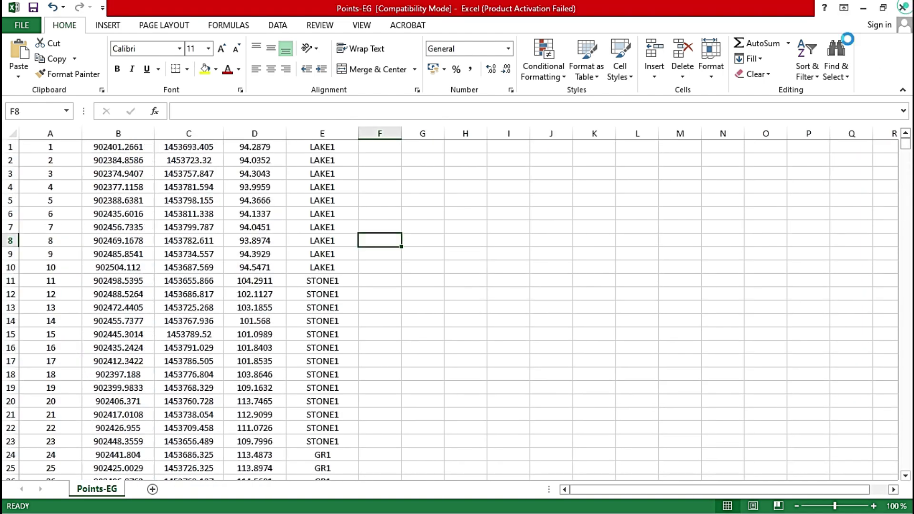
pyautogui.click(863, 8)
pyautogui.click(152, 224)
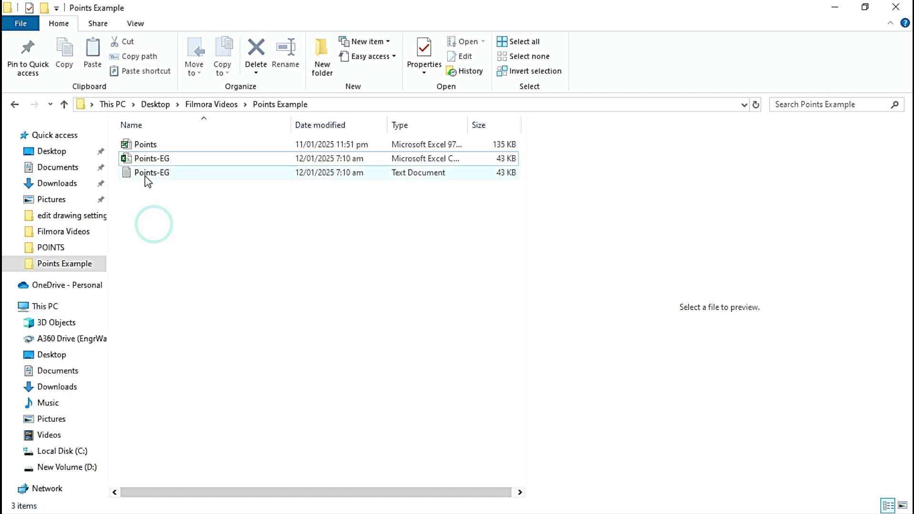
# Open Points-EG.txt in a maximized Notepad window and scroll through its contents
pyautogui.doubleClick(145, 176)
pyautogui.click(823, 112)
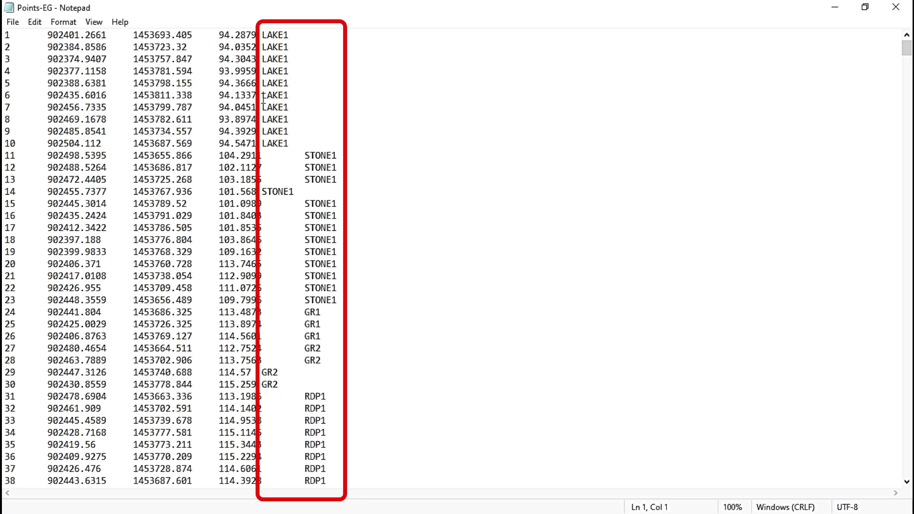
pyautogui.scroll(-1, 297, 114)
pyautogui.scroll(-6, 300, 238)
pyautogui.scroll(-14, 302, 282)
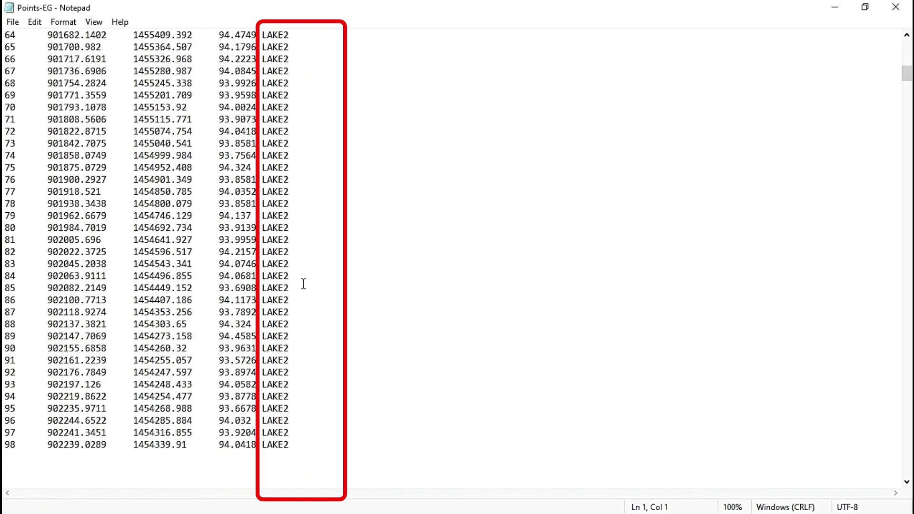
pyautogui.scroll(-20, 299, 308)
pyautogui.scroll(10, 298, 306)
pyautogui.scroll(12, 297, 305)
pyautogui.scroll(14, 295, 300)
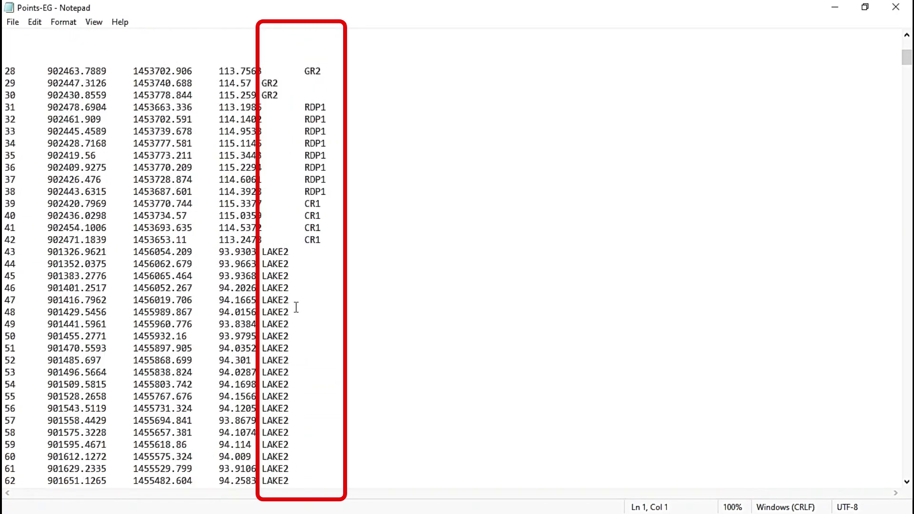
pyautogui.scroll(9, 291, 285)
# Insert a Tab before LAKE1 on lines 1–5 to align the labels into their column
pyautogui.click(262, 34)
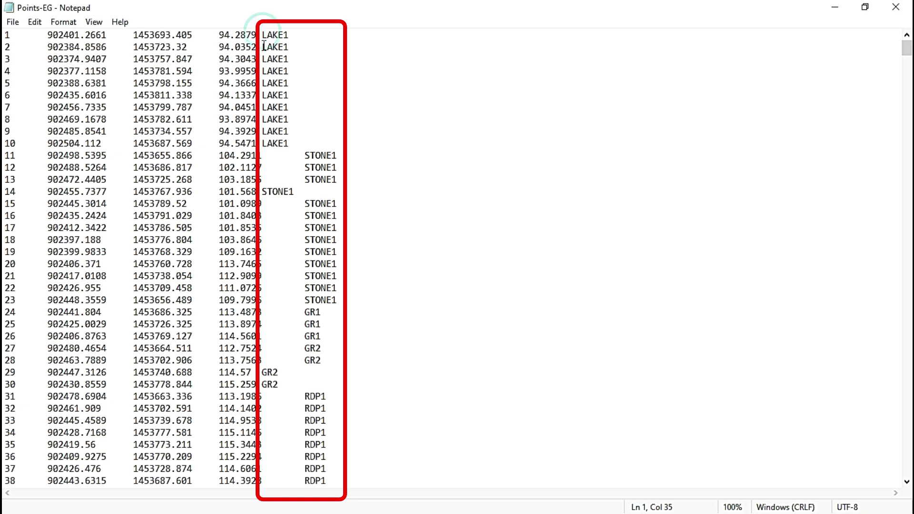
pyautogui.press('Tab')
pyautogui.click(261, 46)
pyautogui.press('Tab')
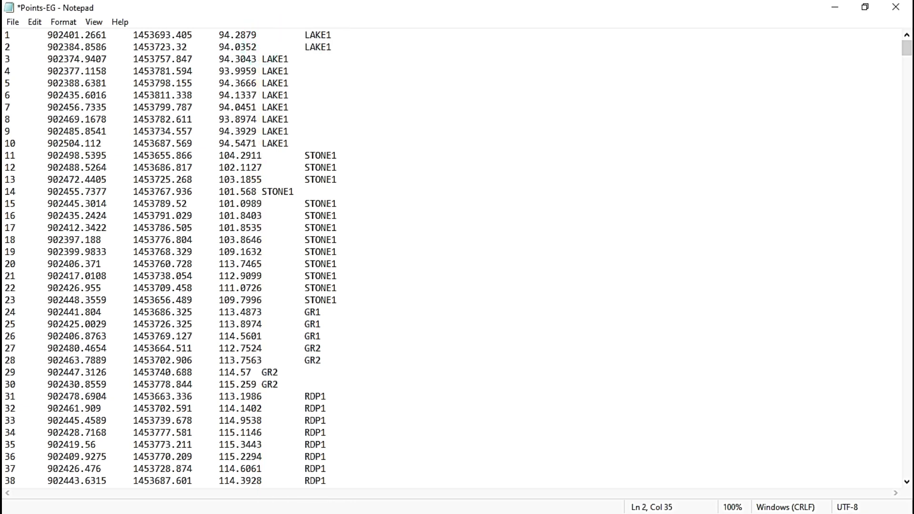
pyautogui.press('Tab')
pyautogui.press('Tab')
pyautogui.click(263, 83)
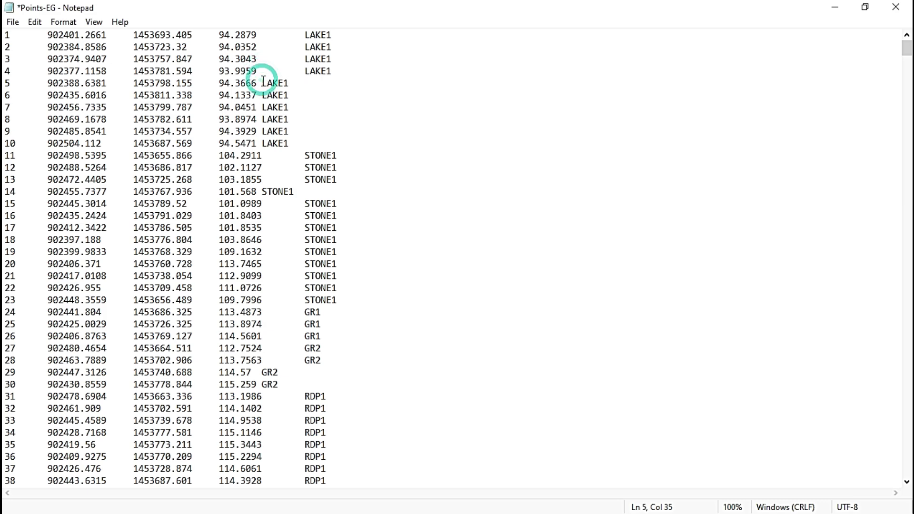
pyautogui.press('Tab')
# Close Notepad and choose Don't Save to discard the alignment edits
pyautogui.scroll(-4, 808, 133)
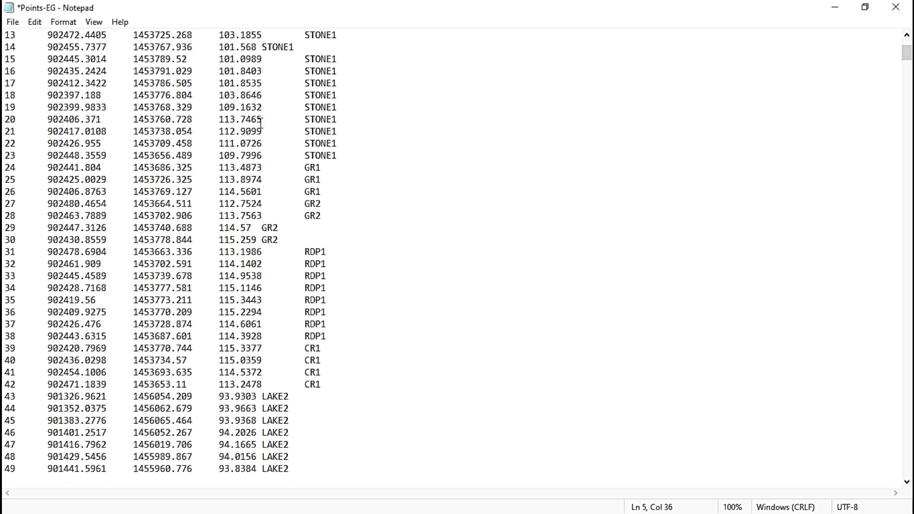
pyautogui.scroll(-11, 808, 133)
pyautogui.scroll(-20, 808, 133)
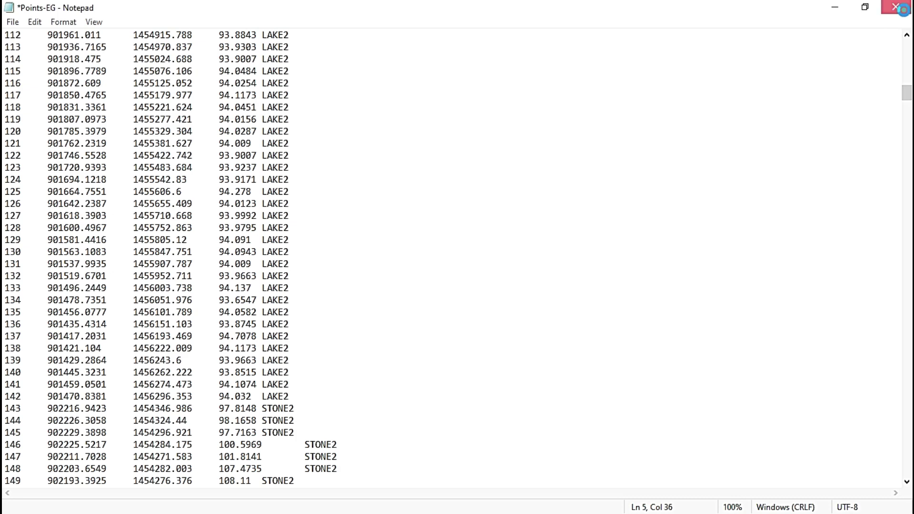
pyautogui.click(896, 6)
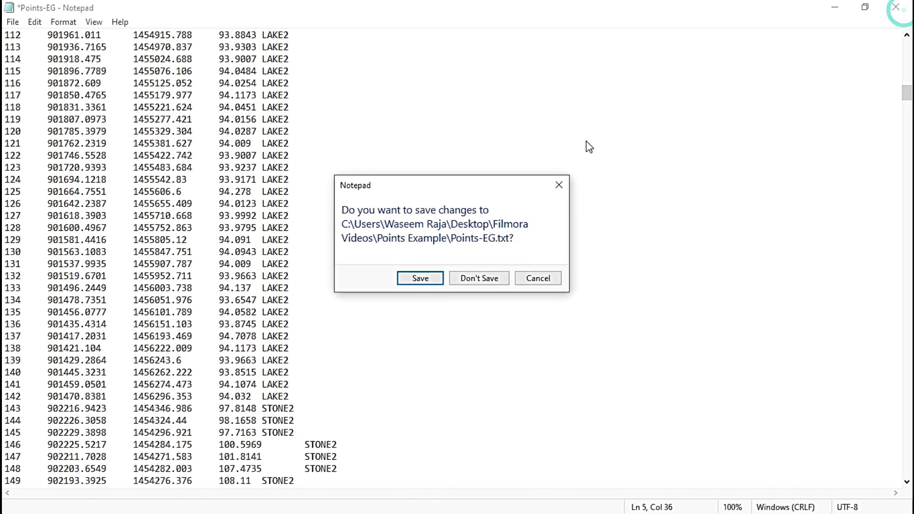
pyautogui.click(476, 278)
# Open the Points-EG text file from the POINTS folder in Notepad
pyautogui.click(51, 248)
pyautogui.click(129, 174)
pyautogui.doubleClick(129, 174)
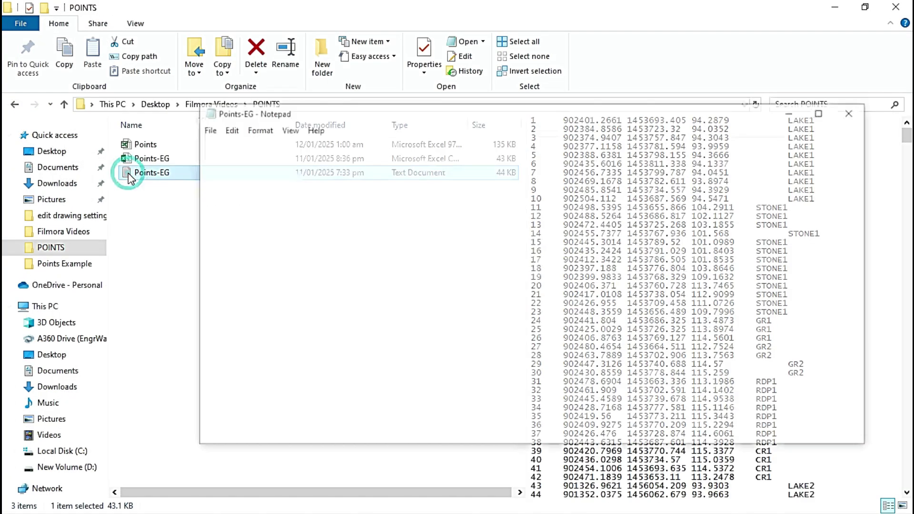
# Scroll through the point rows down to the last line, point 1085
pyautogui.scroll(-3, 466, 257)
pyautogui.scroll(-5, 466, 258)
pyautogui.scroll(-8, 465, 257)
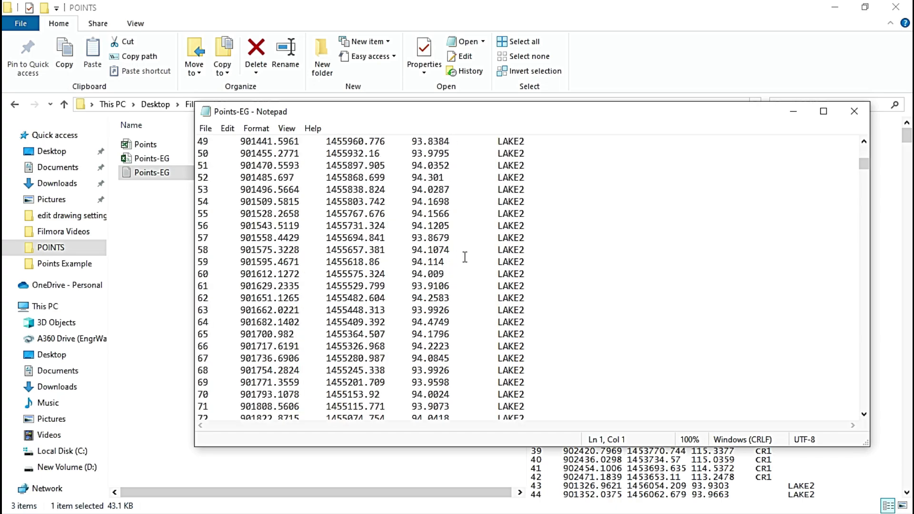
pyautogui.scroll(-7, 466, 258)
pyautogui.scroll(11, 465, 257)
pyautogui.scroll(5, 465, 257)
pyautogui.scroll(-10, 465, 261)
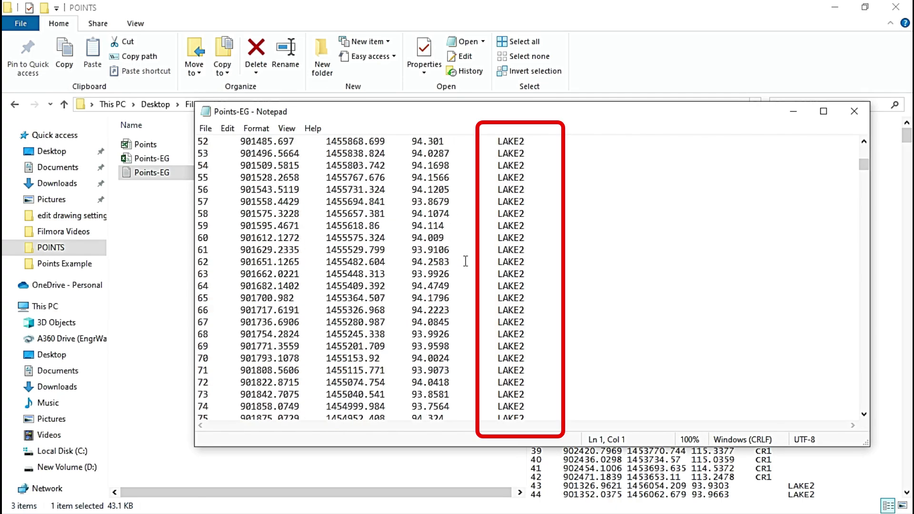
pyautogui.scroll(-6, 465, 261)
pyautogui.scroll(-11, 466, 261)
pyautogui.scroll(-12, 464, 271)
pyautogui.scroll(-12, 463, 286)
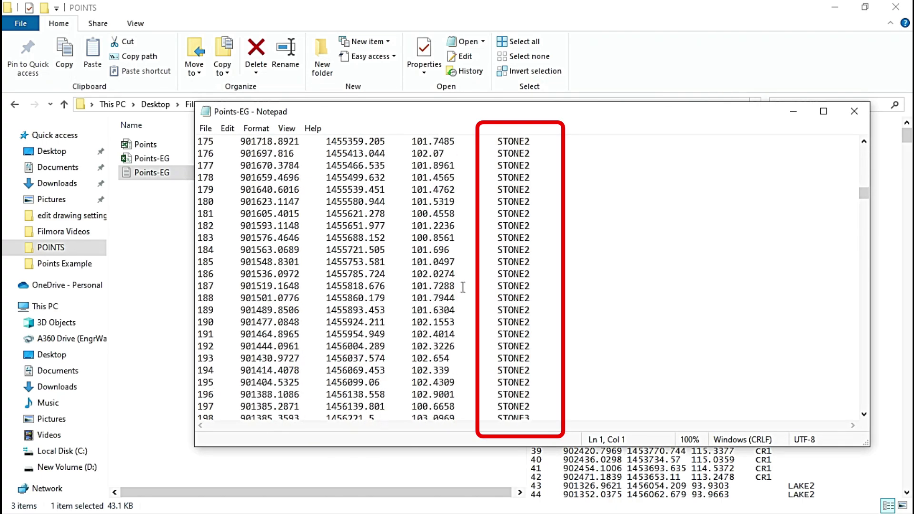
pyautogui.scroll(-14, 463, 286)
pyautogui.scroll(-13, 461, 298)
pyautogui.scroll(-14, 458, 308)
pyautogui.scroll(-16, 455, 320)
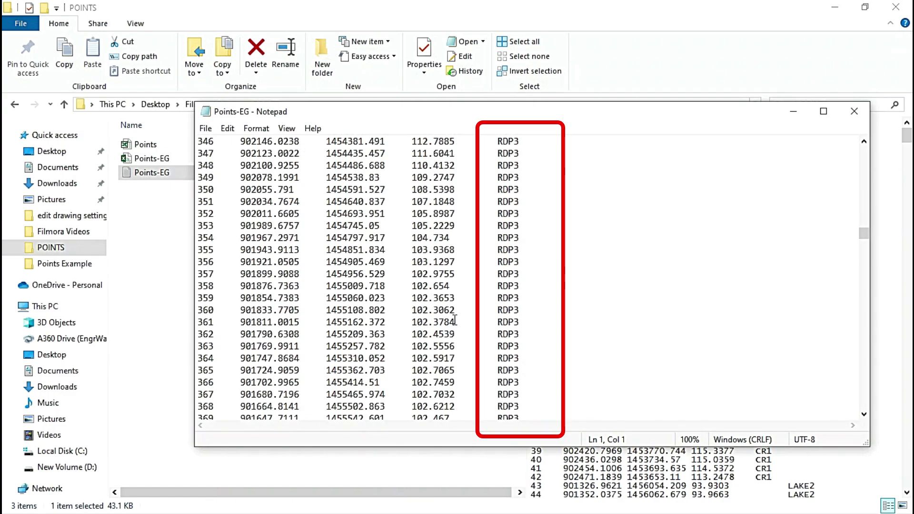
pyautogui.scroll(-16, 455, 320)
pyautogui.scroll(-14, 453, 321)
pyautogui.scroll(-11, 451, 321)
pyautogui.scroll(-16, 450, 323)
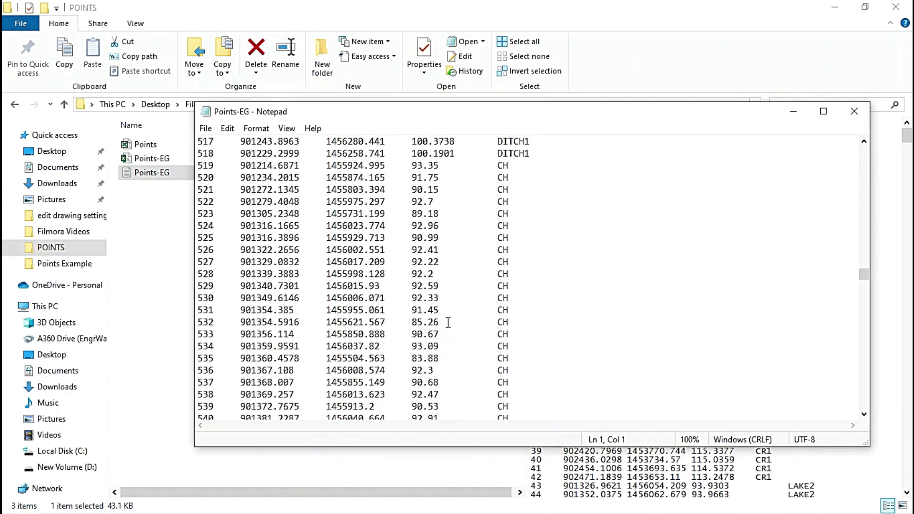
pyautogui.scroll(-14, 449, 322)
pyautogui.scroll(-13, 447, 326)
pyautogui.scroll(-16, 446, 329)
pyautogui.scroll(-14, 444, 333)
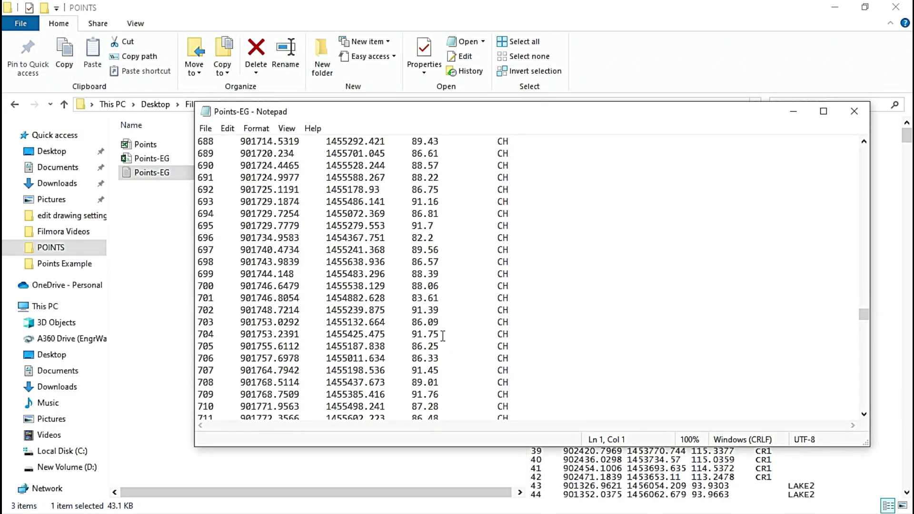
pyautogui.scroll(-14, 443, 336)
pyautogui.scroll(-14, 440, 336)
pyautogui.scroll(-14, 437, 336)
pyautogui.scroll(-20, 434, 335)
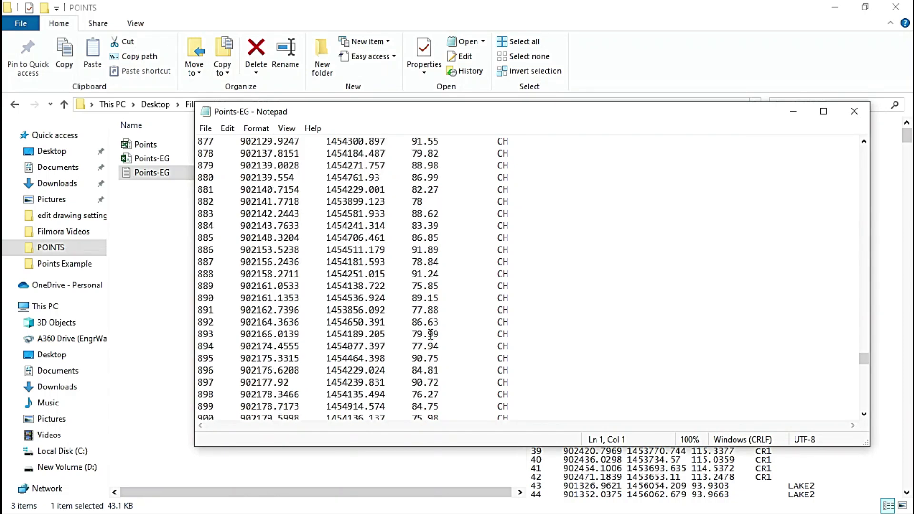
pyautogui.scroll(-14, 431, 335)
pyautogui.scroll(-14, 429, 339)
pyautogui.scroll(-14, 427, 344)
pyautogui.scroll(-14, 425, 347)
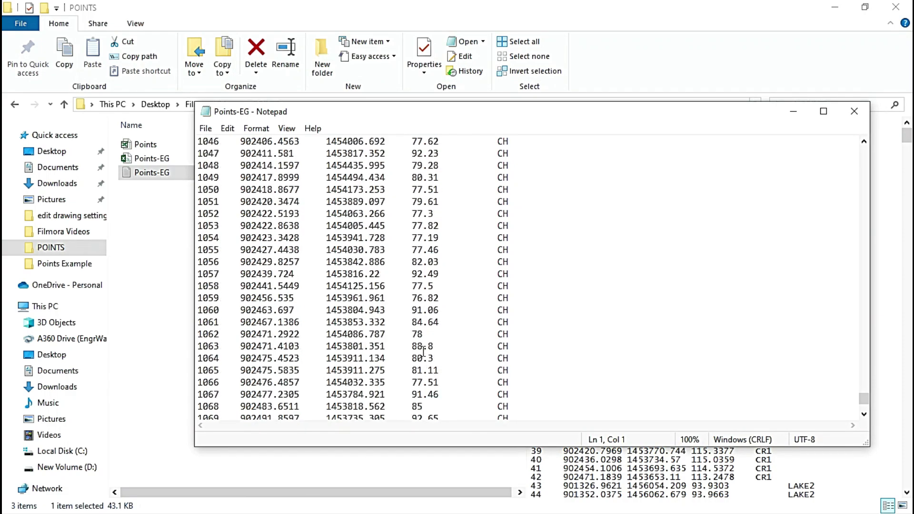
pyautogui.scroll(-6, 423, 353)
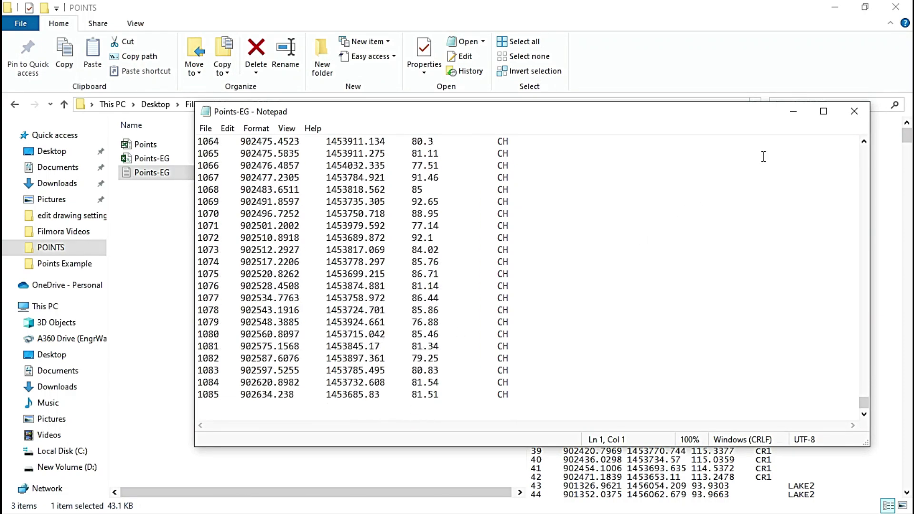
# Close and reopen Points-EG.txt to show comma-separated rows starting 1,902401.2661,1453693.405,94.2879,LAKE1
pyautogui.click(854, 111)
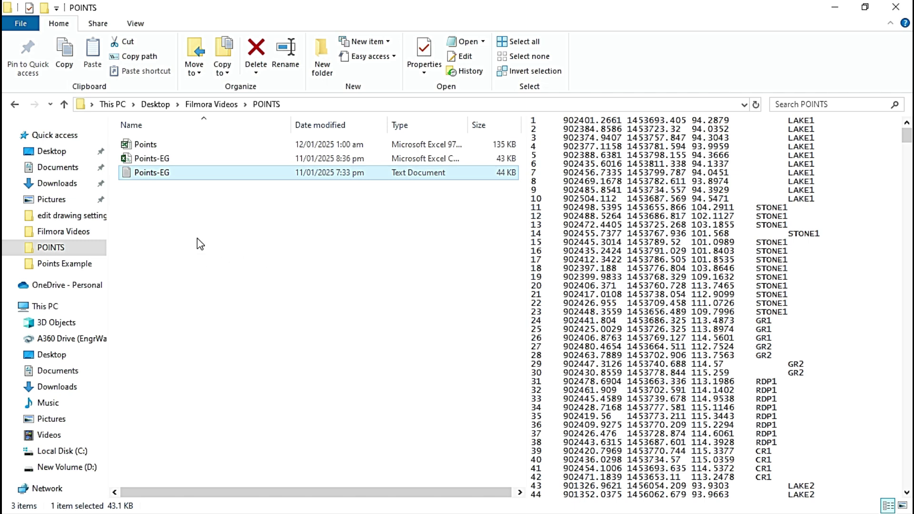
pyautogui.doubleClick(504, 176)
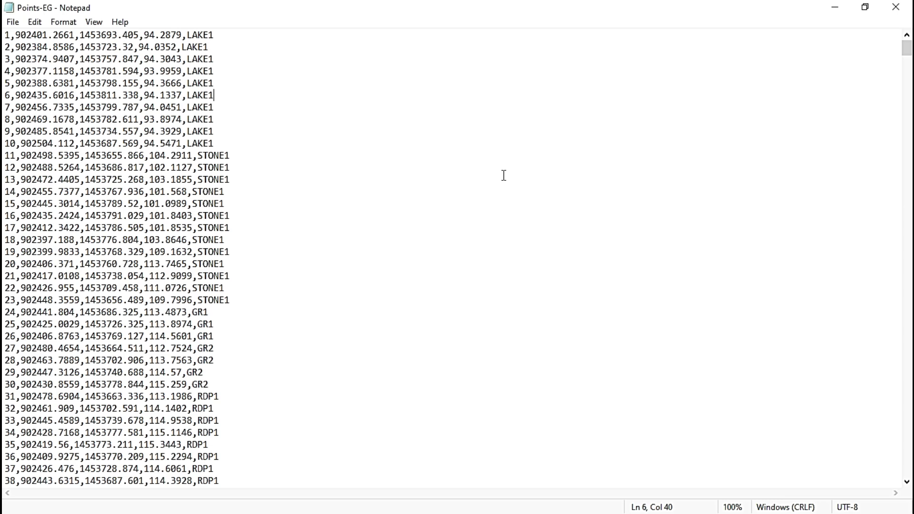
# Copy all the points text and paste it into column A of a new blank workbook, Book1
pyautogui.hotkey('ctrl', 'a')
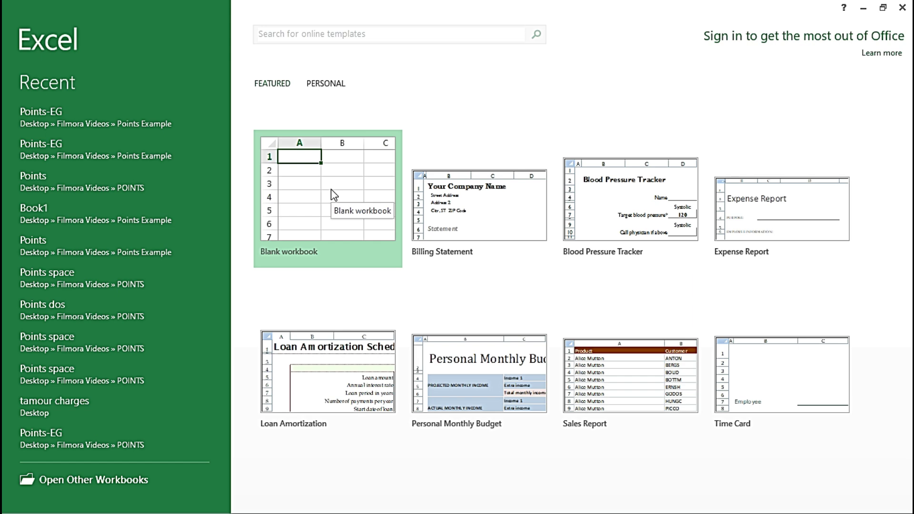
pyautogui.click(333, 194)
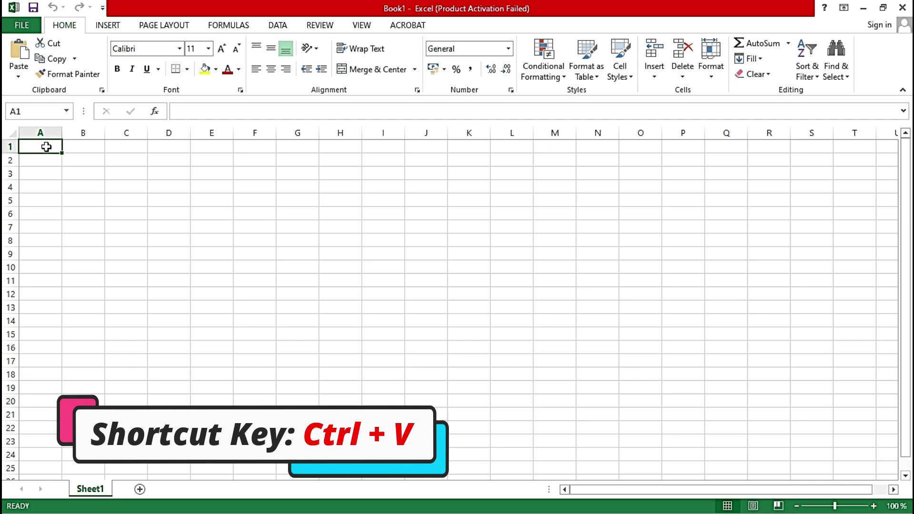
pyautogui.hotkey('ctrl', 'v')
pyautogui.click(212, 188)
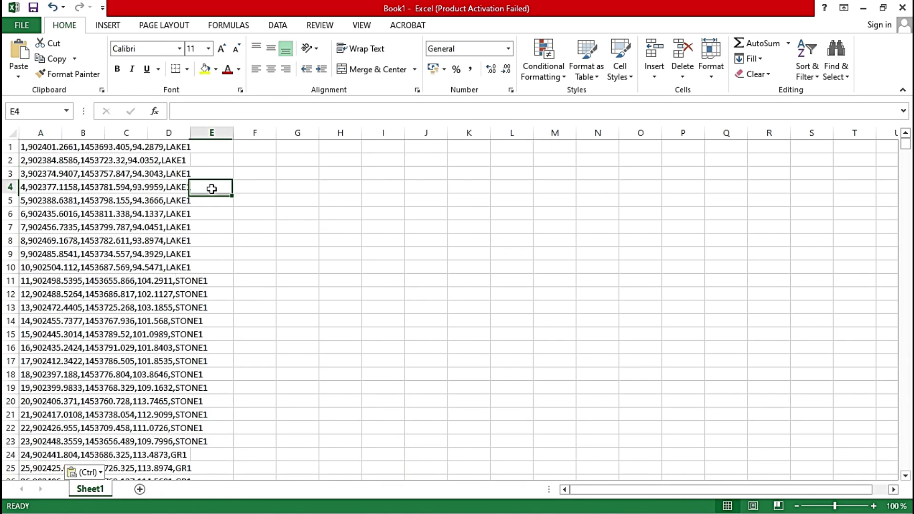
pyautogui.click(44, 130)
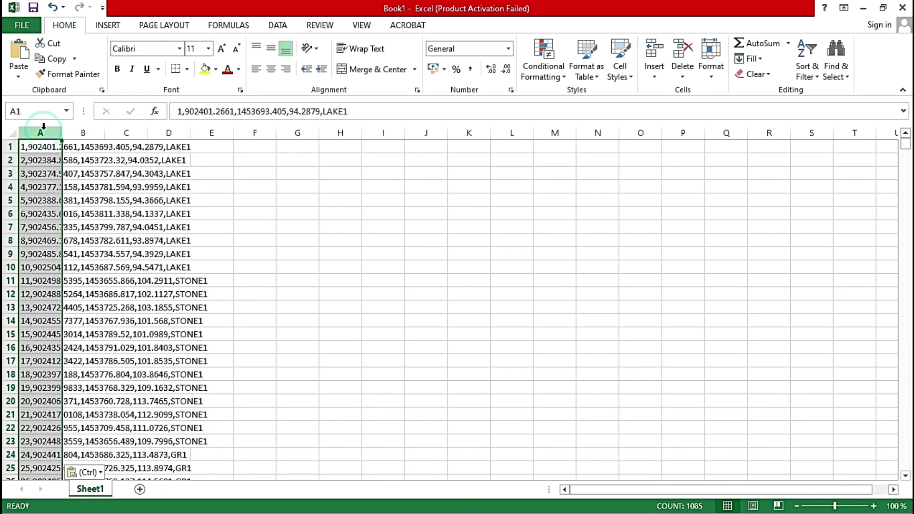
# Run Text to Columns on column A, Delimited by Comma, producing columns A–E
pyautogui.click(279, 26)
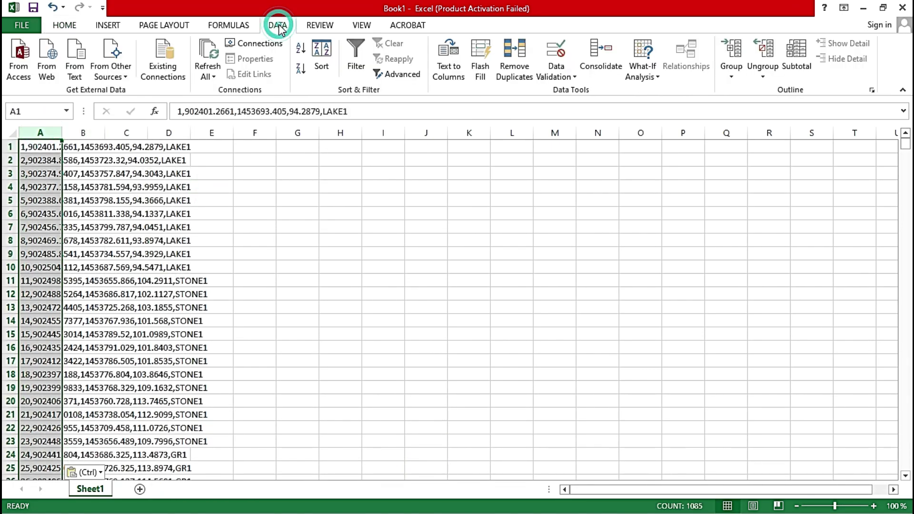
pyautogui.click(450, 62)
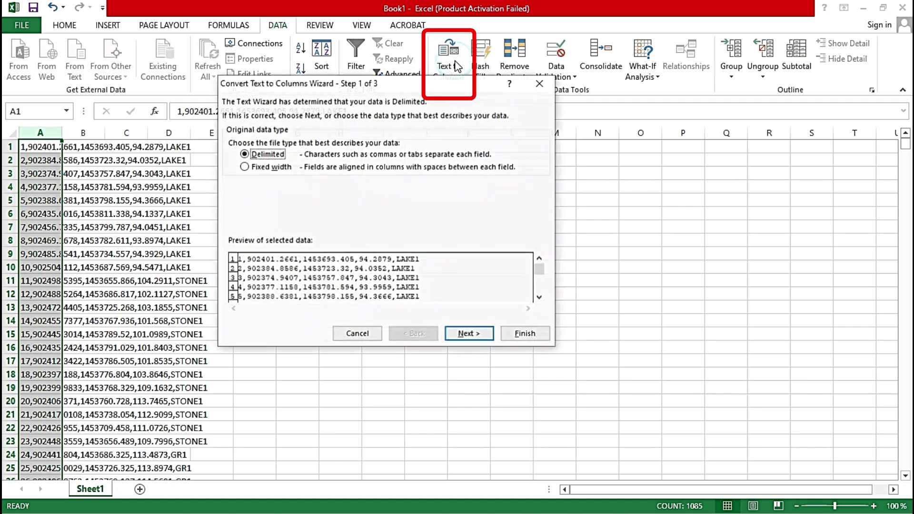
pyautogui.click(479, 335)
pyautogui.click(232, 165)
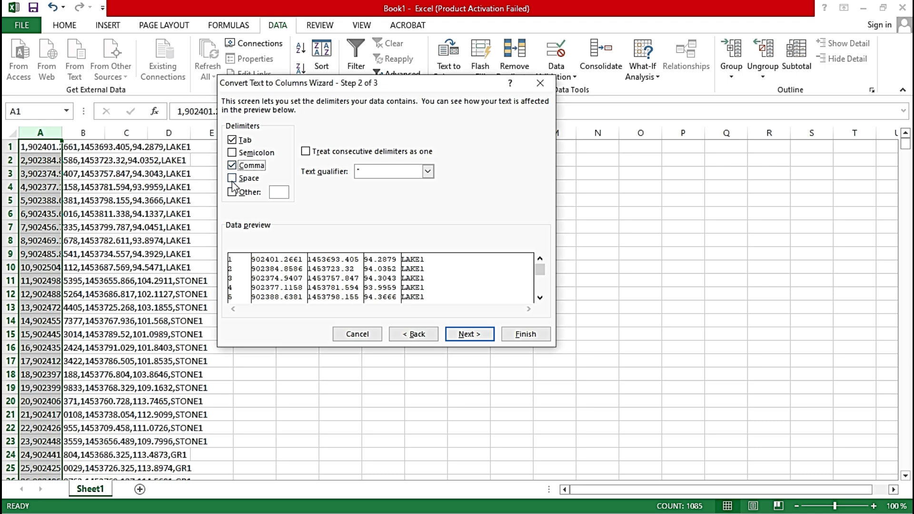
pyautogui.click(461, 335)
pyautogui.click(509, 334)
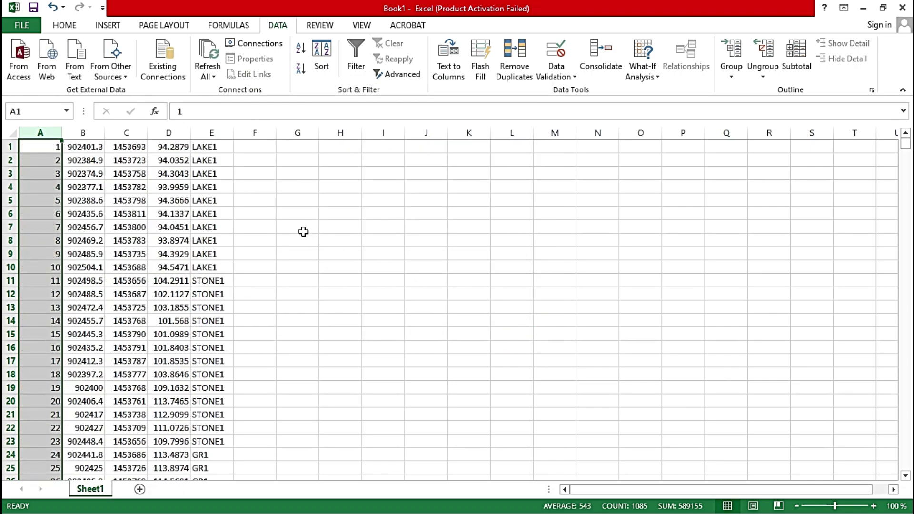
# Select columns A–E and widen them so coordinates show all their decimals
pyautogui.scroll(-3, 269, 224)
pyautogui.scroll(-3, 267, 217)
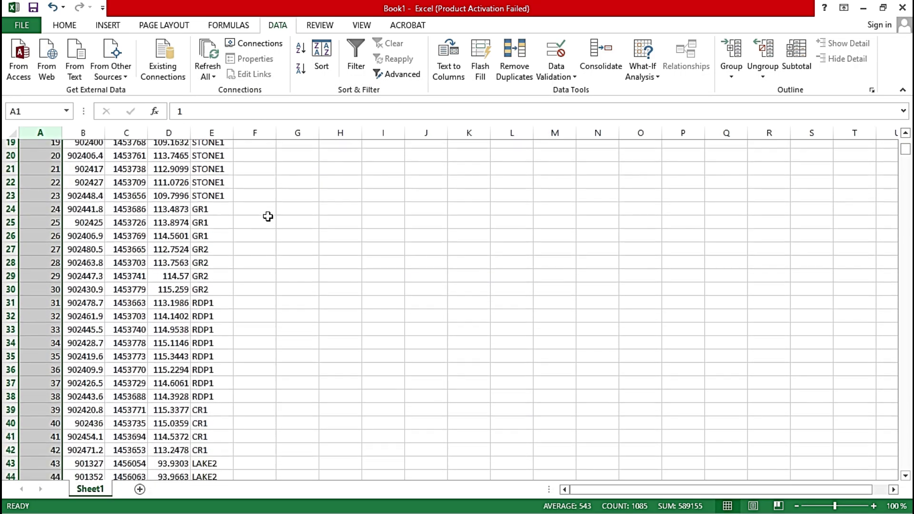
pyautogui.scroll(-10, 268, 217)
pyautogui.scroll(-7, 268, 217)
pyautogui.scroll(-5, 268, 217)
pyautogui.scroll(16, 267, 217)
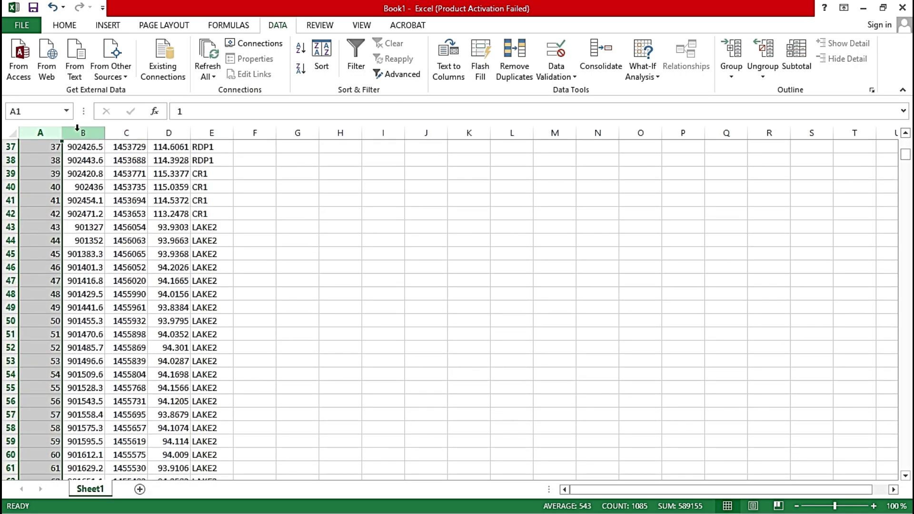
pyautogui.moveTo(40, 132); pyautogui.dragTo(206, 128)
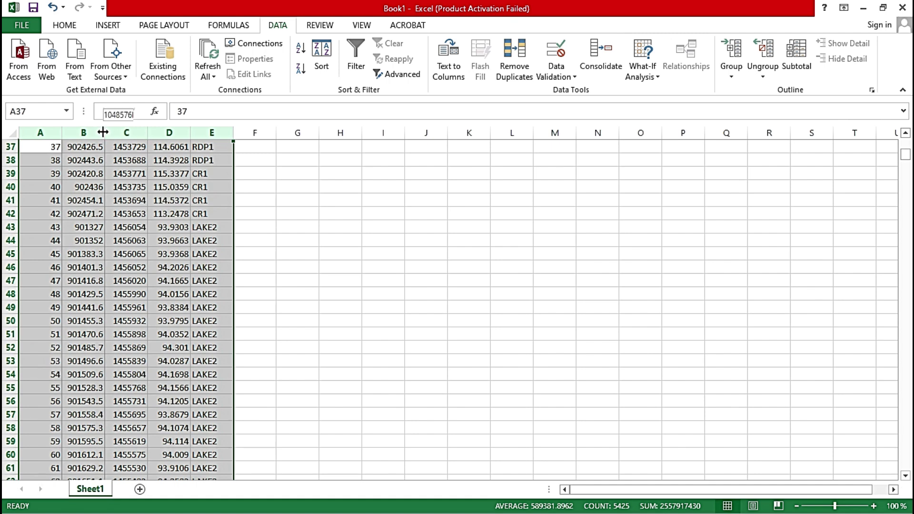
pyautogui.moveTo(104, 132); pyautogui.dragTo(138, 132)
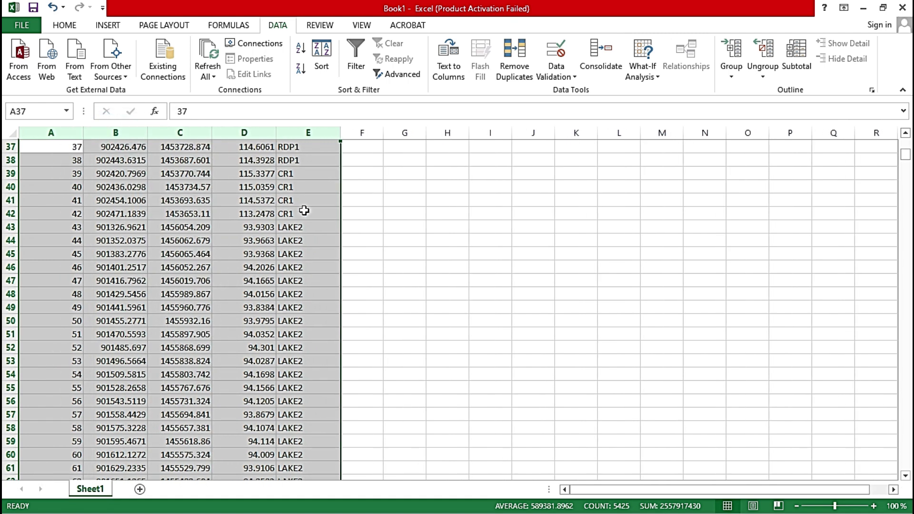
pyautogui.click(405, 207)
pyautogui.scroll(12, 329, 221)
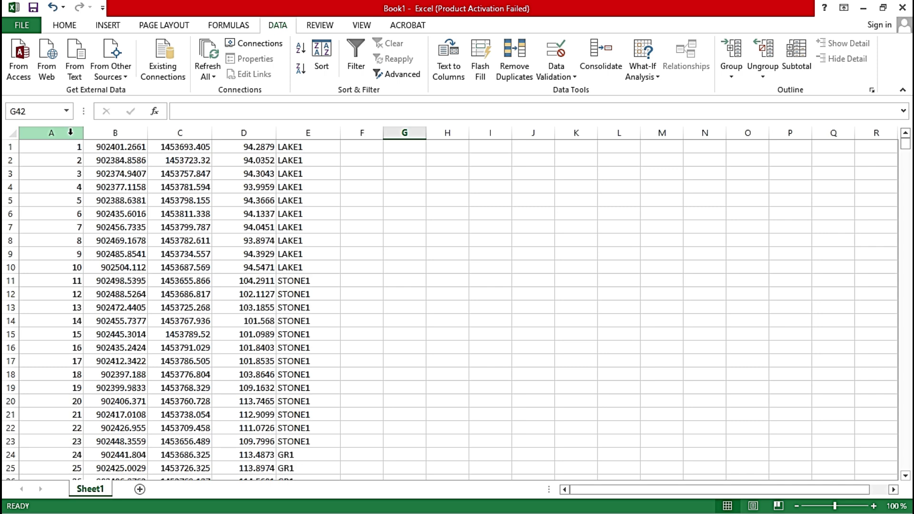
# Check row 1 and the last point in row 1085, then return to the top
pyautogui.click(7, 146)
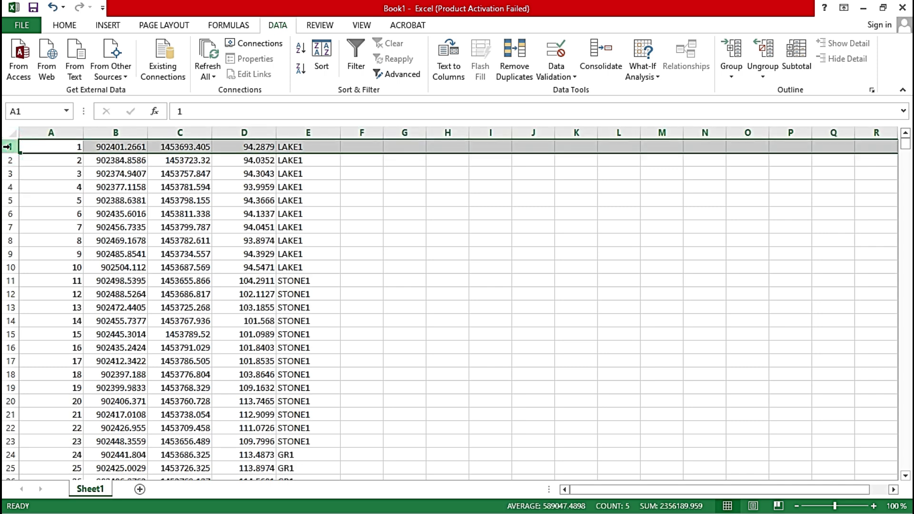
pyautogui.scroll(-12, 190, 265)
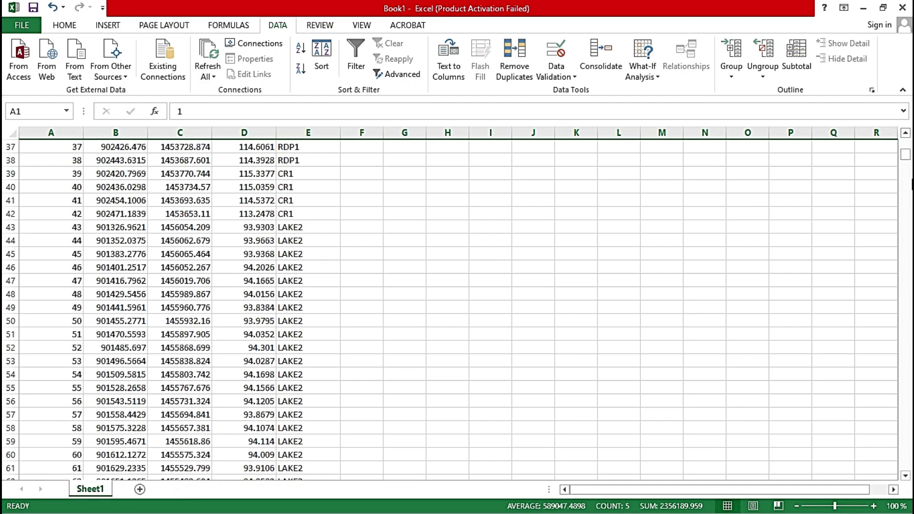
pyautogui.moveTo(906, 159); pyautogui.dragTo(906, 469)
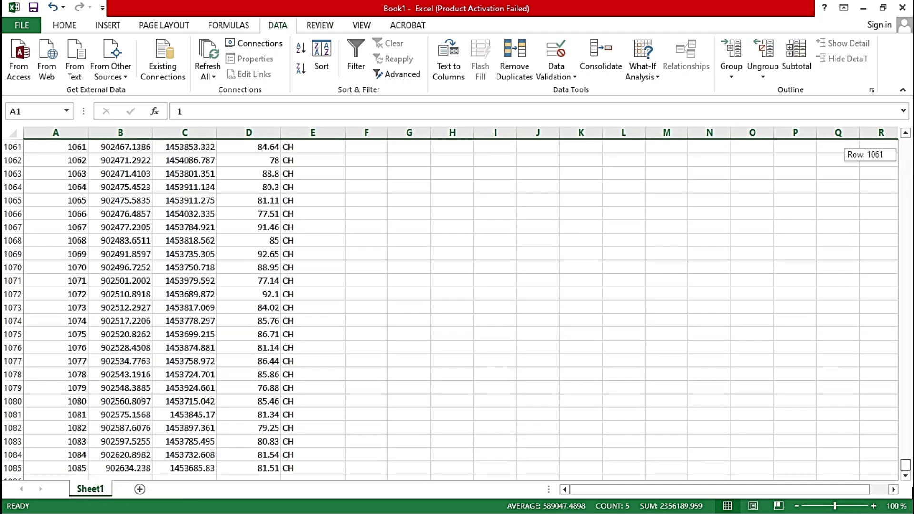
pyautogui.scroll(-3, 151, 411)
pyautogui.click(10, 348)
pyautogui.scroll(11, 192, 388)
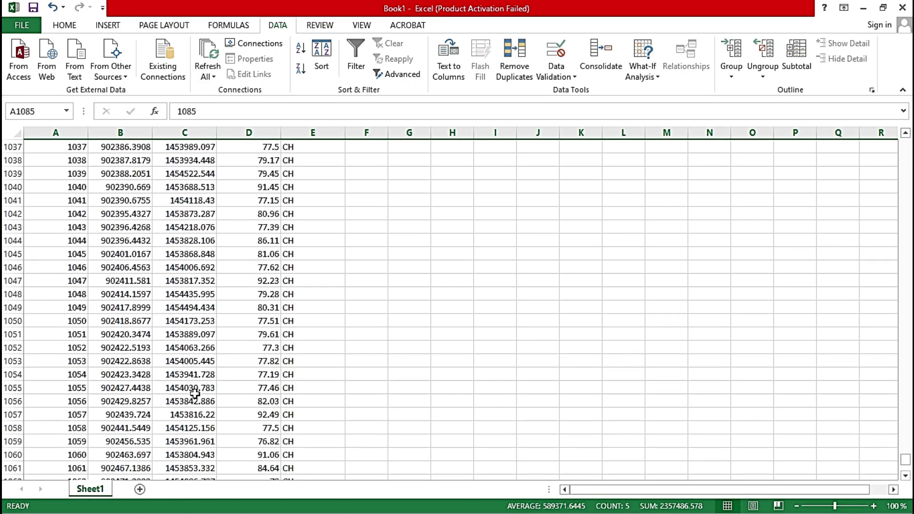
pyautogui.scroll(11, 195, 393)
pyautogui.scroll(9, 194, 393)
pyautogui.scroll(13, 195, 393)
pyautogui.scroll(13, 195, 393)
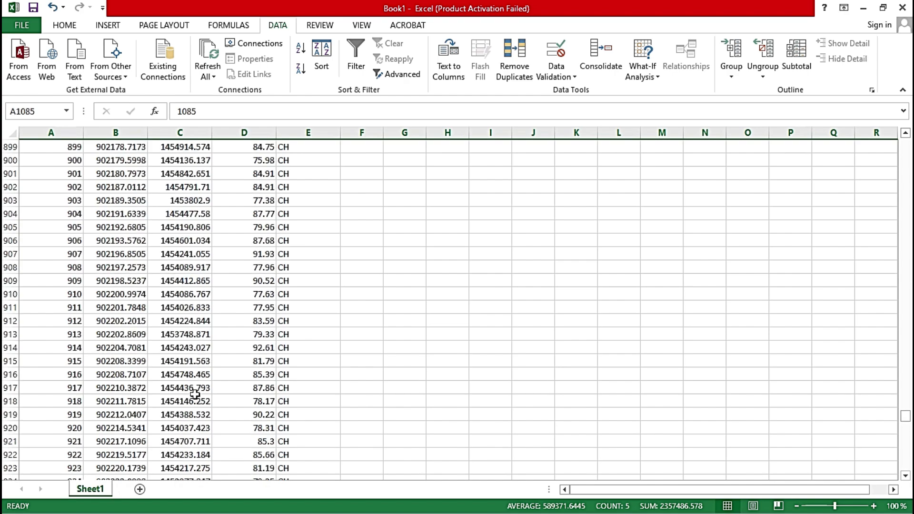
pyautogui.scroll(13, 195, 393)
pyautogui.scroll(11, 195, 394)
pyautogui.scroll(6, 194, 393)
pyautogui.scroll(6, 193, 391)
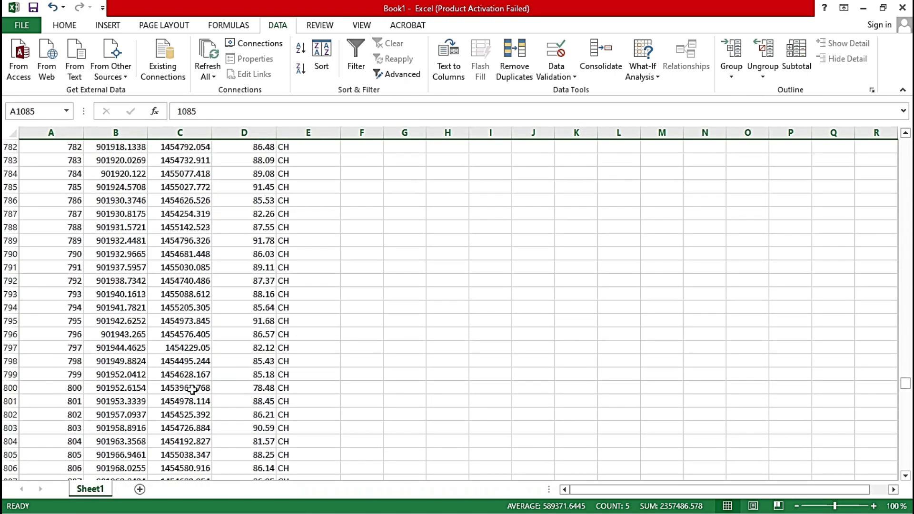
pyautogui.scroll(10, 192, 387)
pyautogui.scroll(12, 191, 388)
pyautogui.scroll(12, 224, 357)
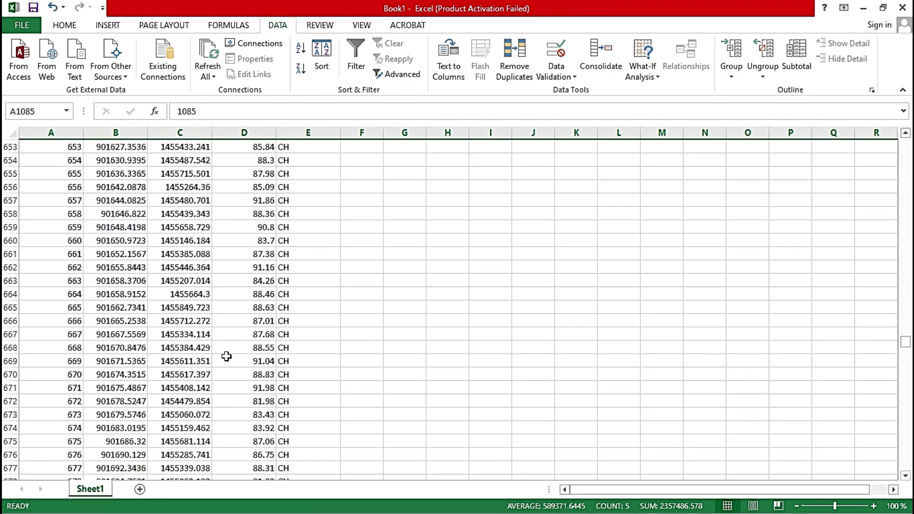
pyautogui.moveTo(905, 341); pyautogui.dragTo(905, 142)
pyautogui.click(361, 226)
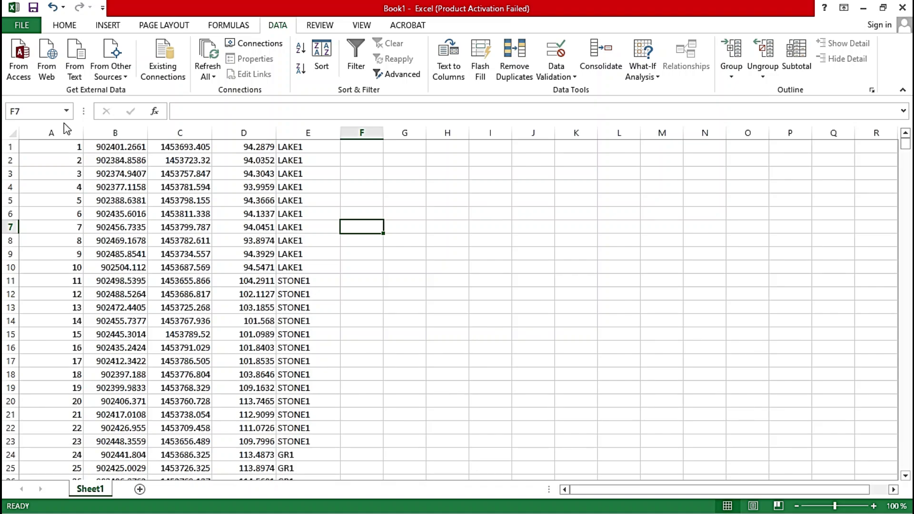
# Save Book1 into the POINTS folder with the CSV (Comma delimited) file type
pyautogui.click(27, 30)
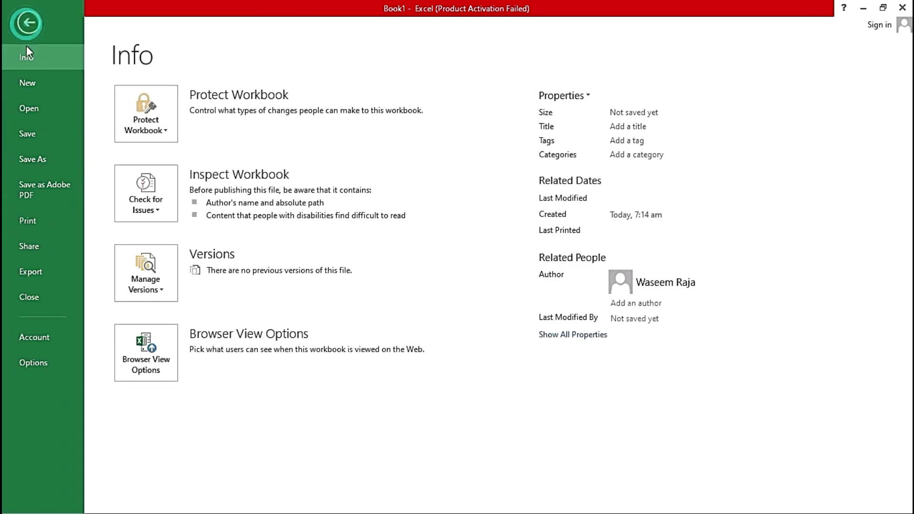
pyautogui.click(49, 159)
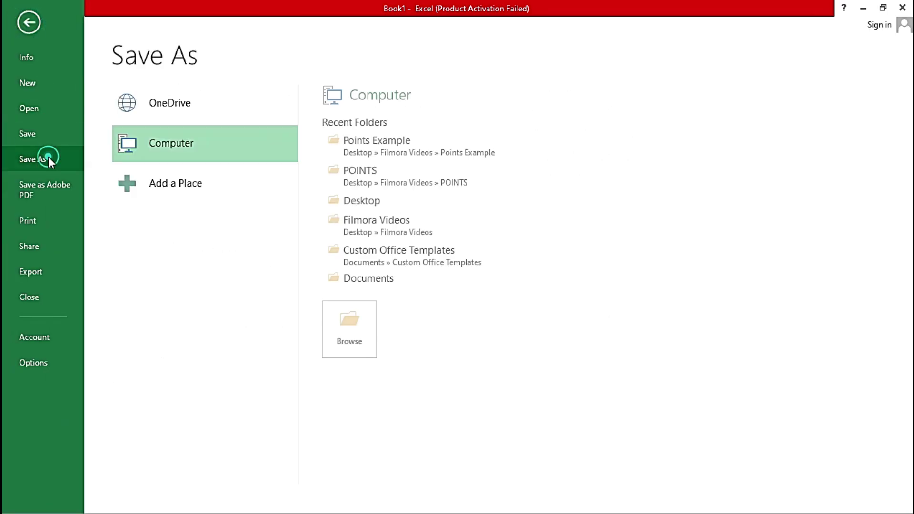
pyautogui.click(422, 185)
pyautogui.click(137, 228)
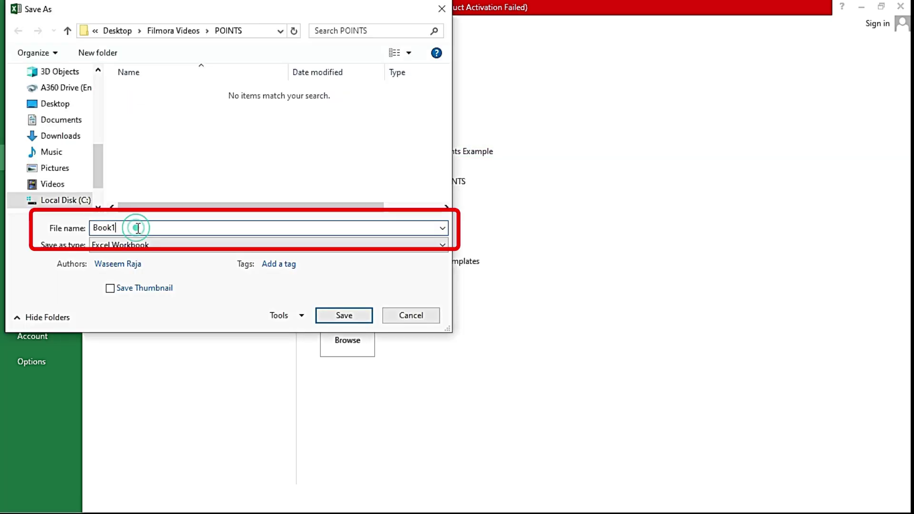
pyautogui.click(173, 246)
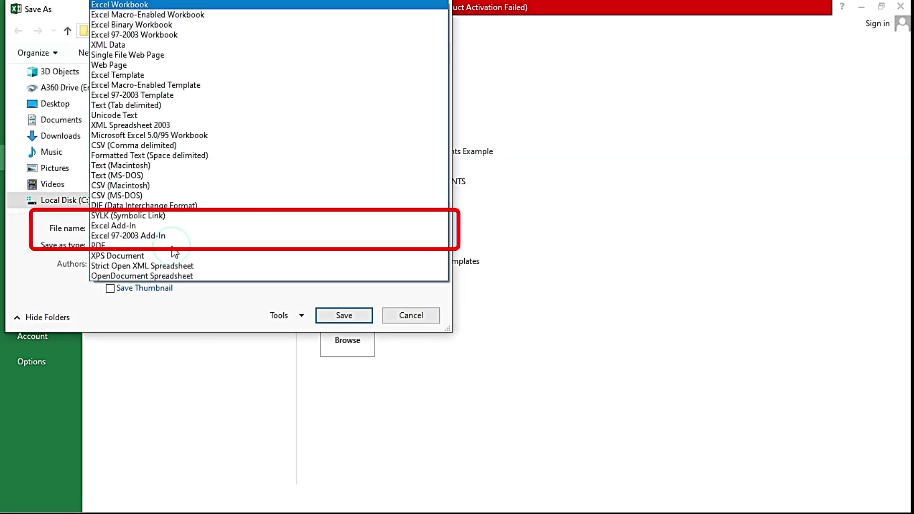
pyautogui.click(173, 146)
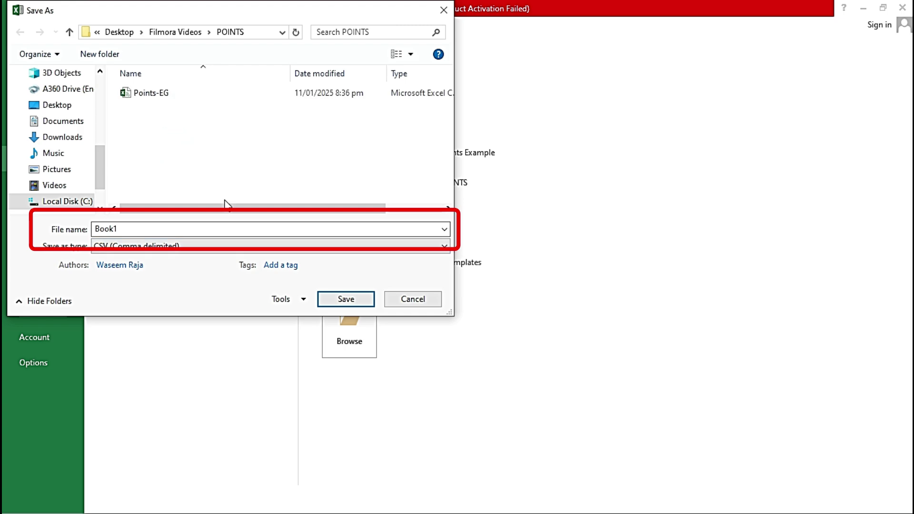
pyautogui.click(353, 302)
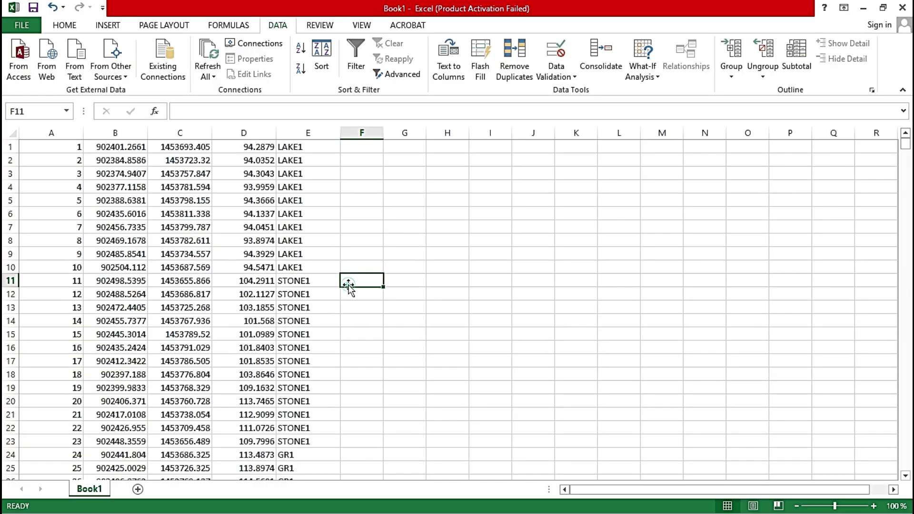